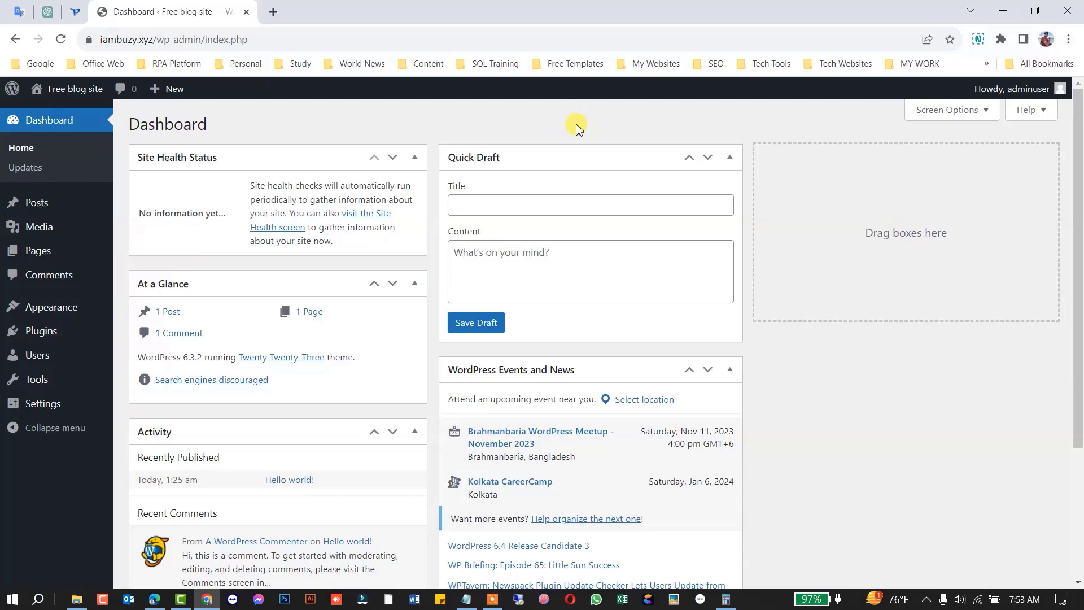
Open the live blog site in a new tab, then return to the Dashboard
click(75, 88)
click(213, 12)
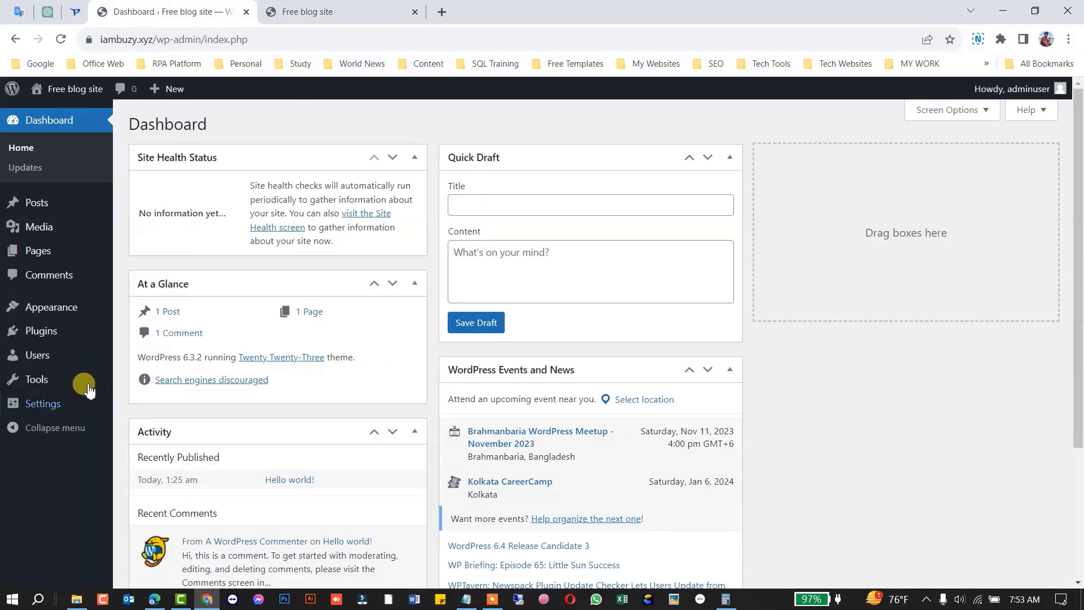
mouse_move(65, 307)
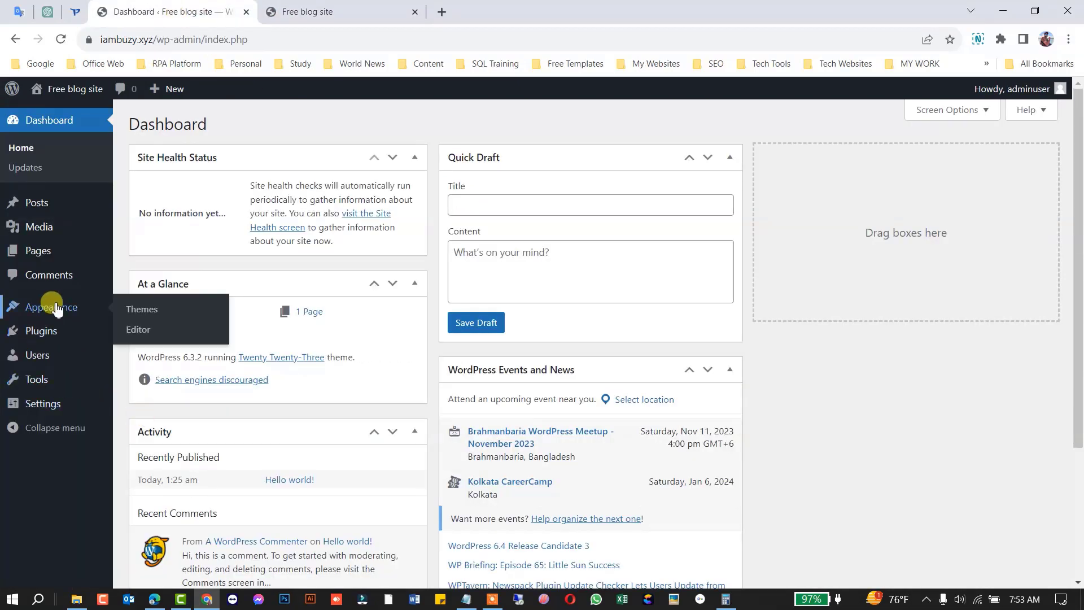
Search the theme directory for 'portfolio' themes from Appearance > Themes
click(157, 310)
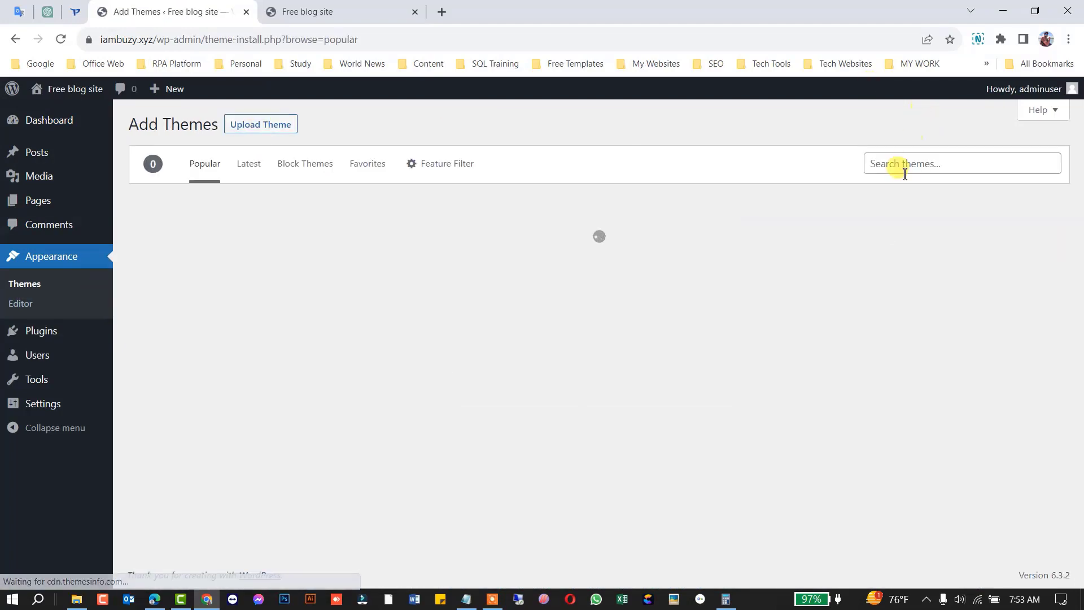
click(901, 165)
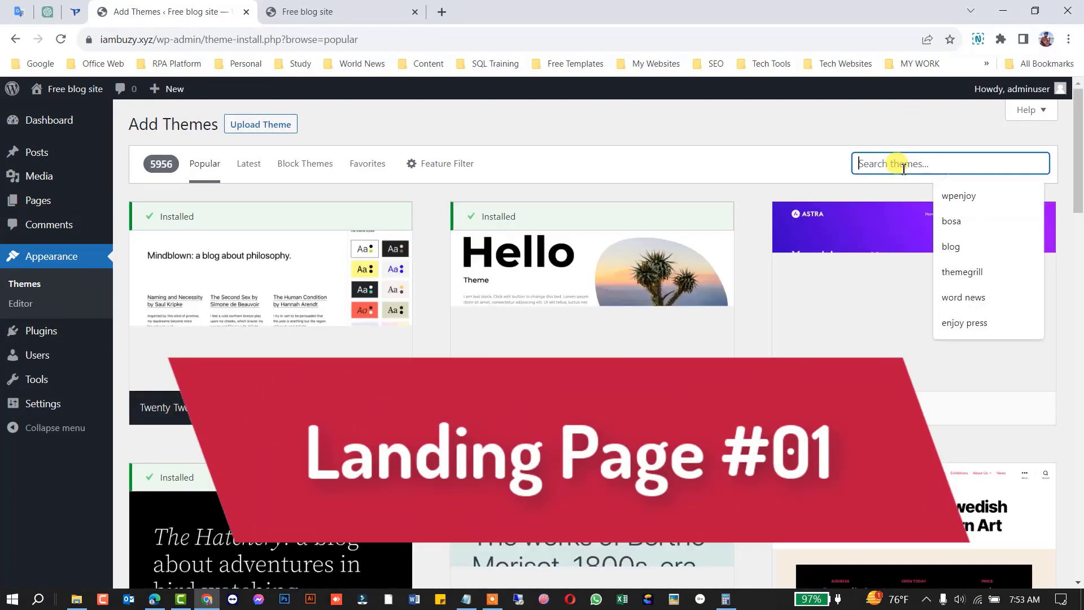
text(portfo)
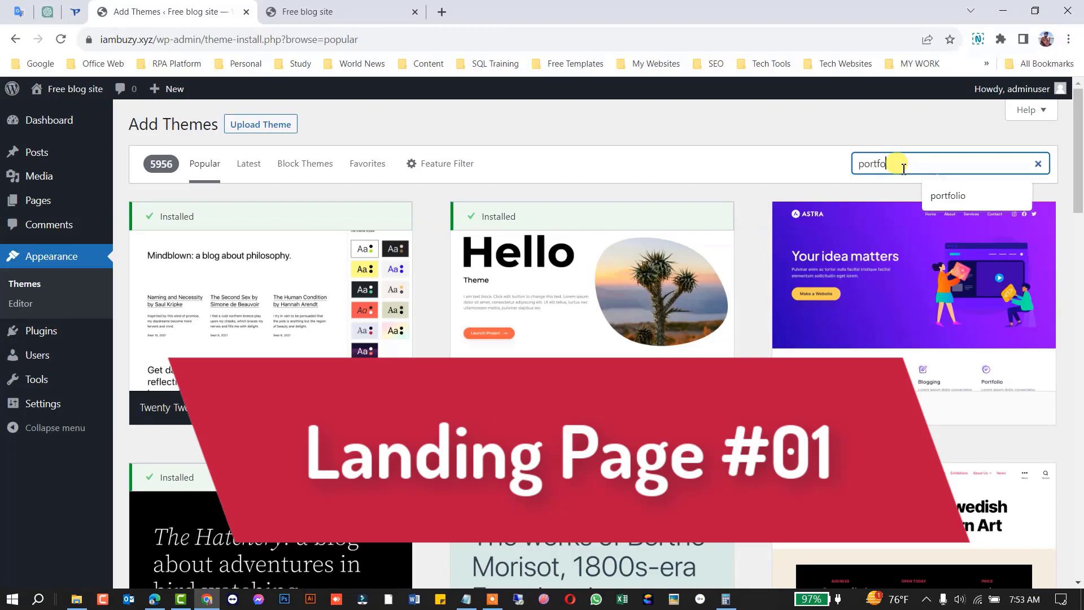
text(lio)
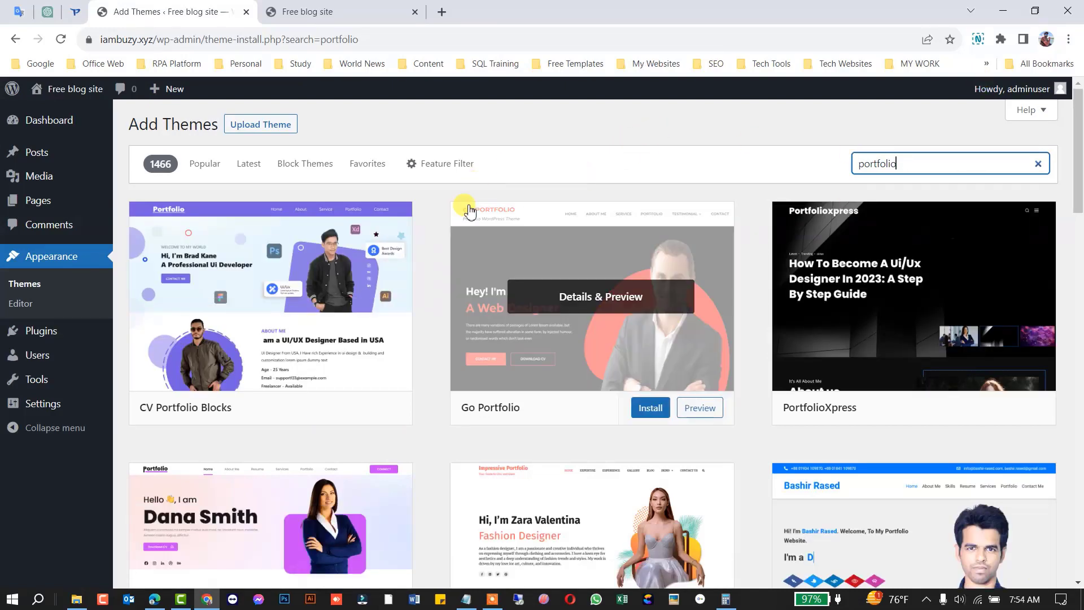
Browse the portfolio results and install the CV Portfolio Blocks theme
scroll(572, 332, down, 5)
scroll(572, 332, down, 8)
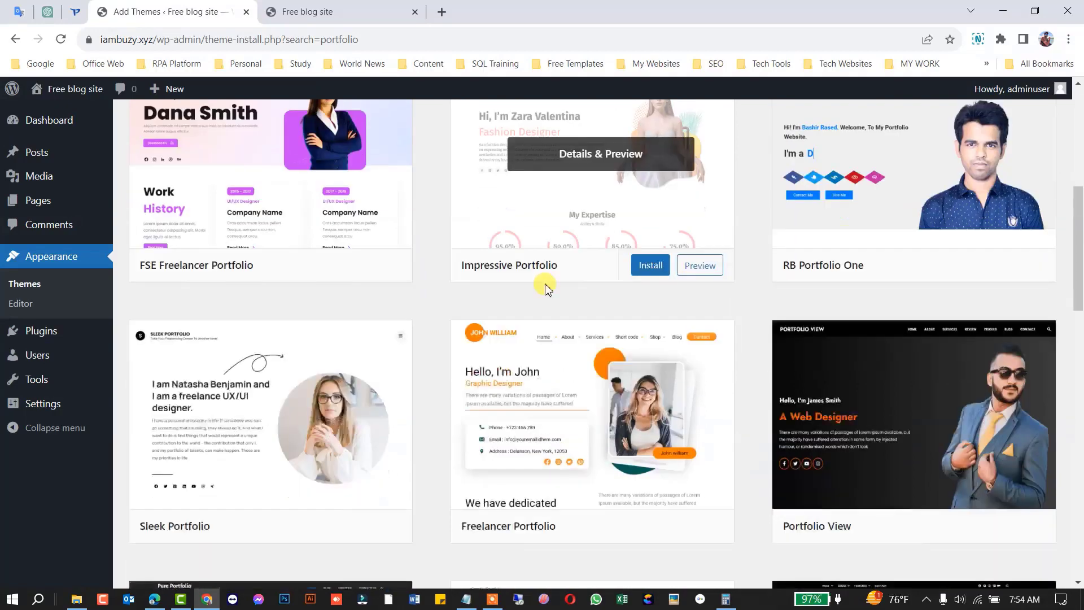
scroll(547, 290, down, 9)
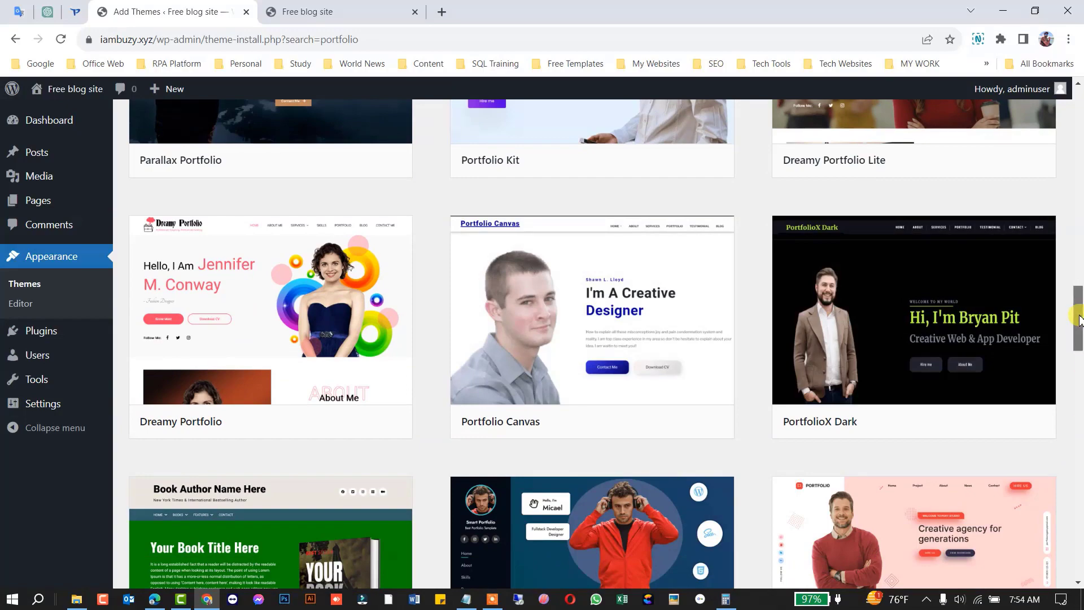
drag(1079, 319, 1080, 419)
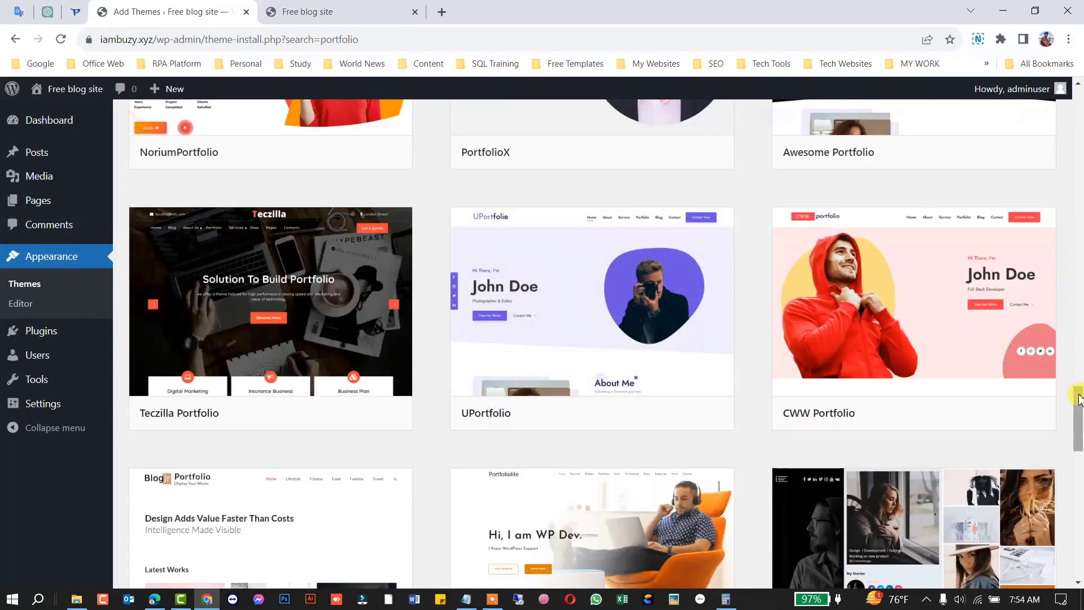
drag(1078, 398, 1081, 285)
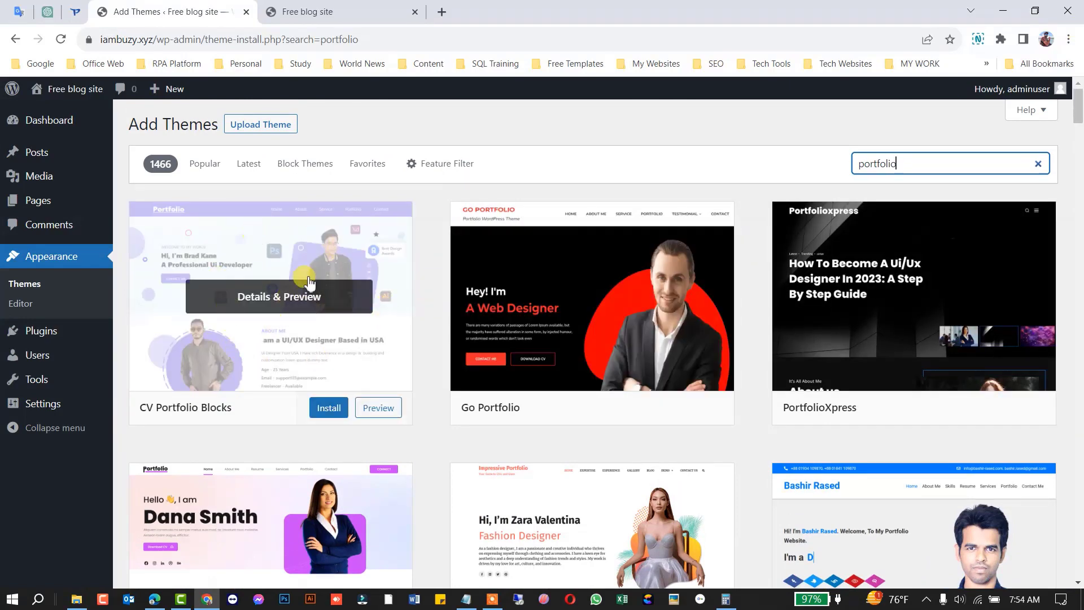
click(328, 408)
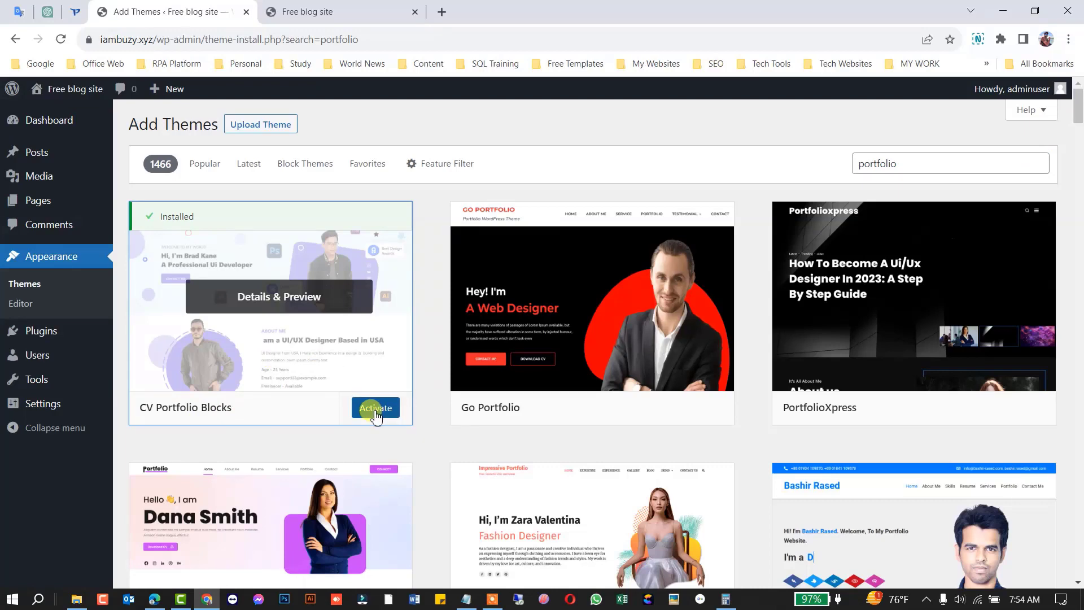
Activate CV Portfolio Blocks and view the live site with the new theme
click(375, 415)
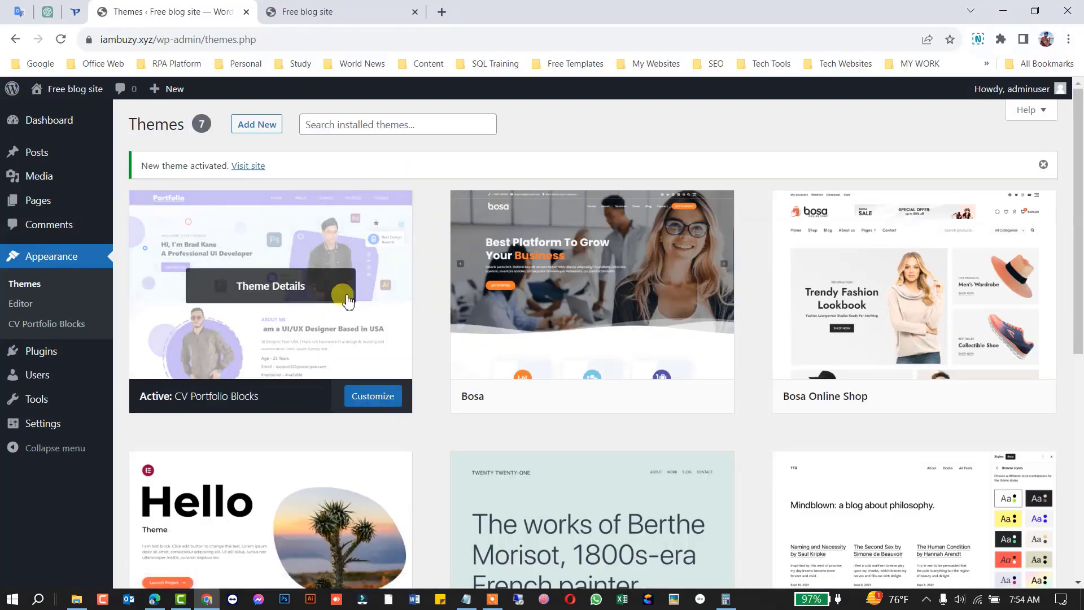
click(307, 12)
click(61, 39)
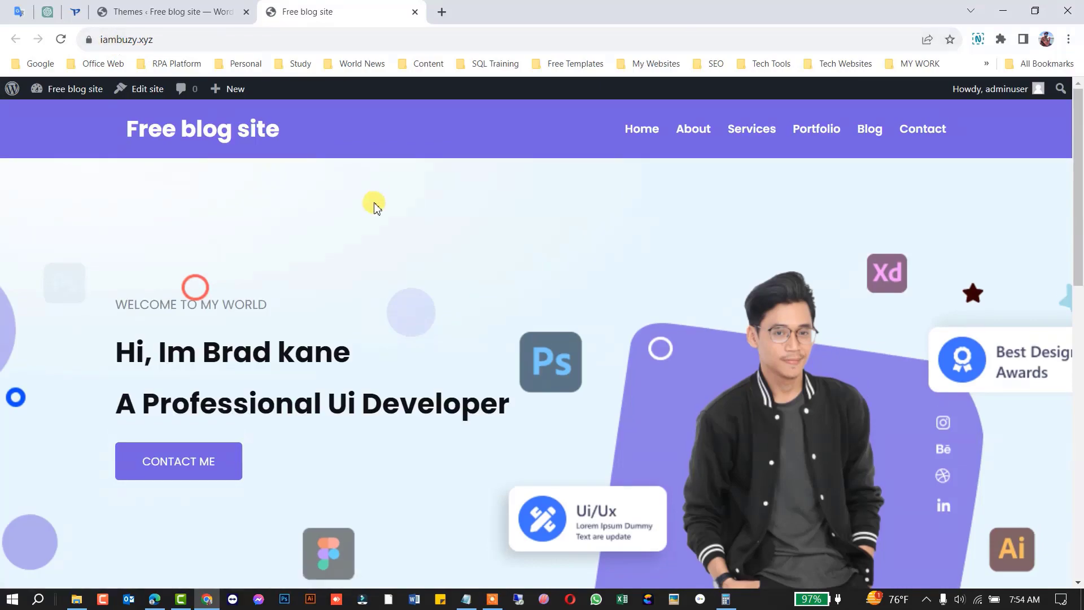
Scroll through the live site's new portfolio homepage
scroll(467, 180, down, 15)
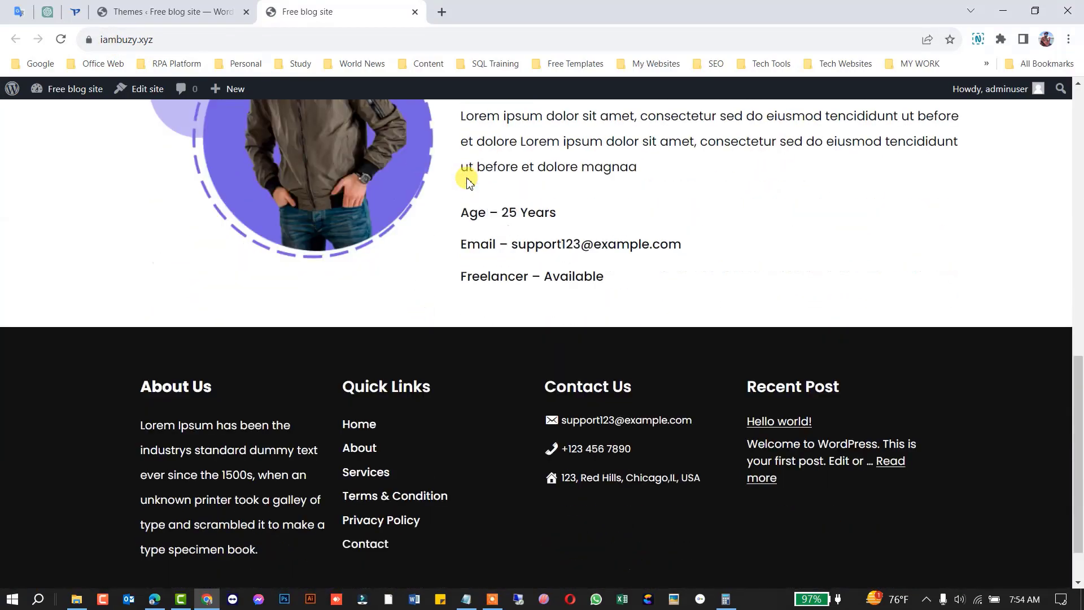
scroll(482, 282, up, 15)
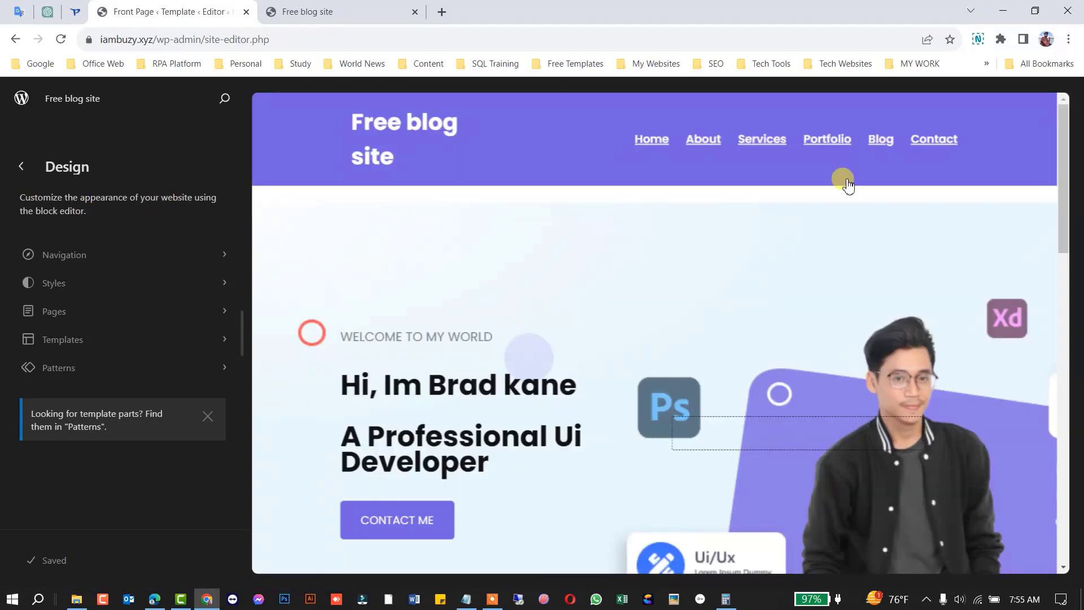
Rename the header menu's Services to 'My Services' and About to 'About Me', then save
click(656, 150)
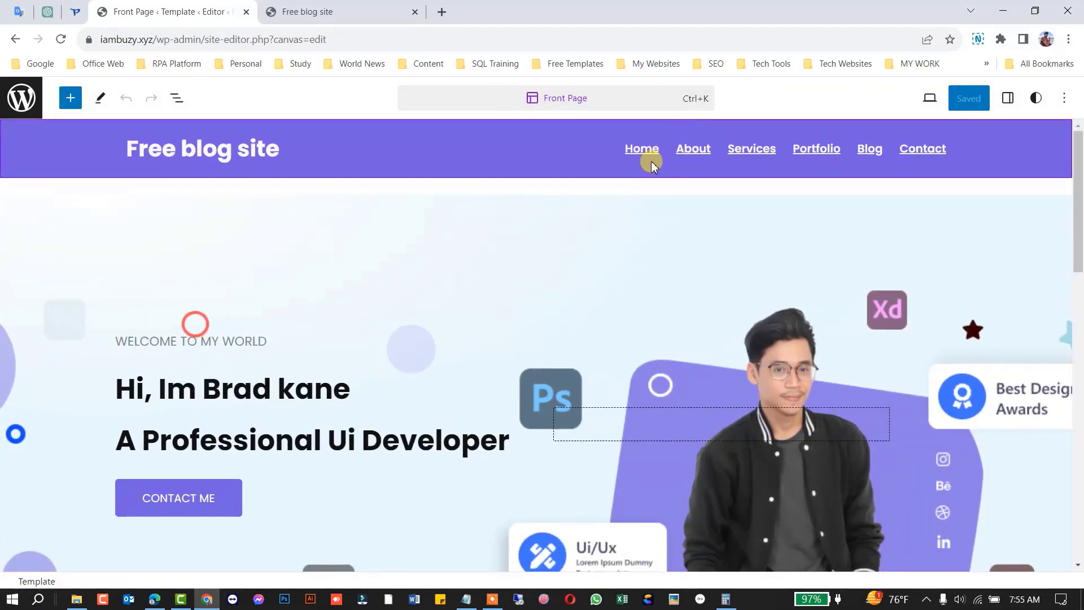
click(647, 154)
click(666, 148)
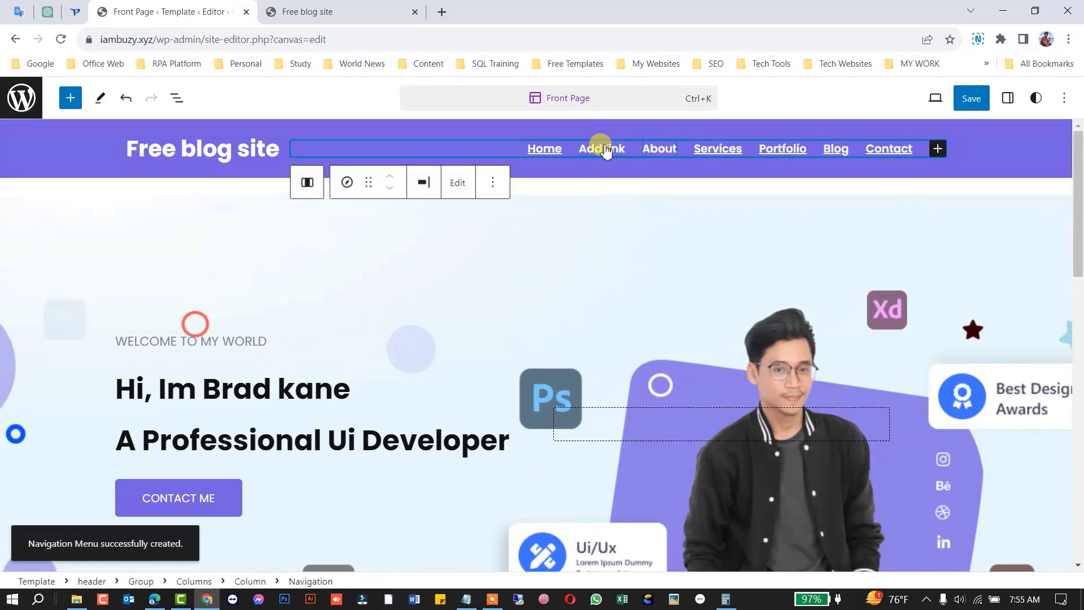
click(603, 150)
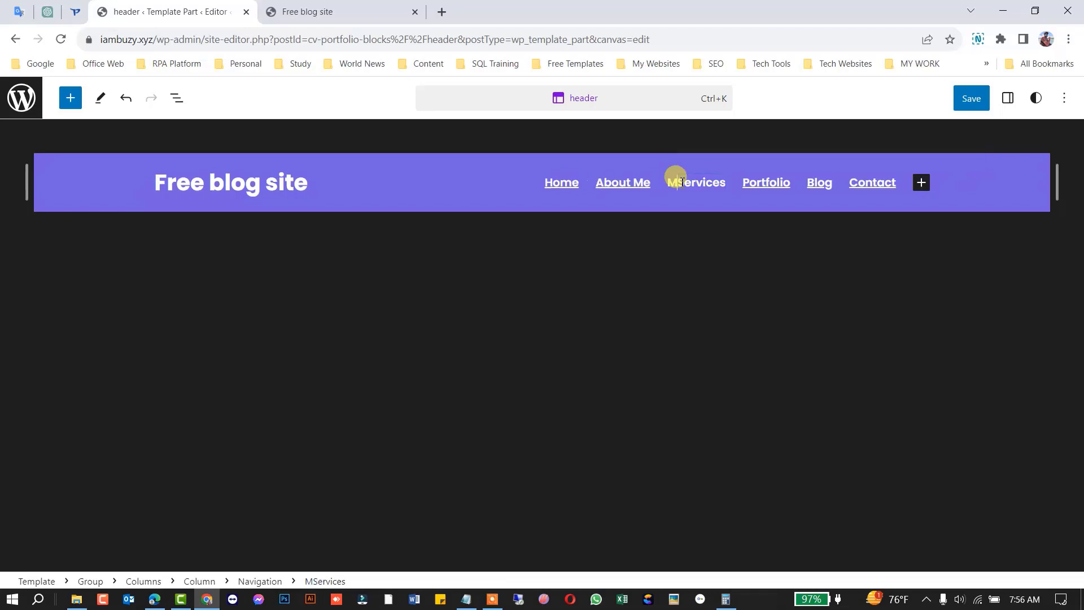
text(My)
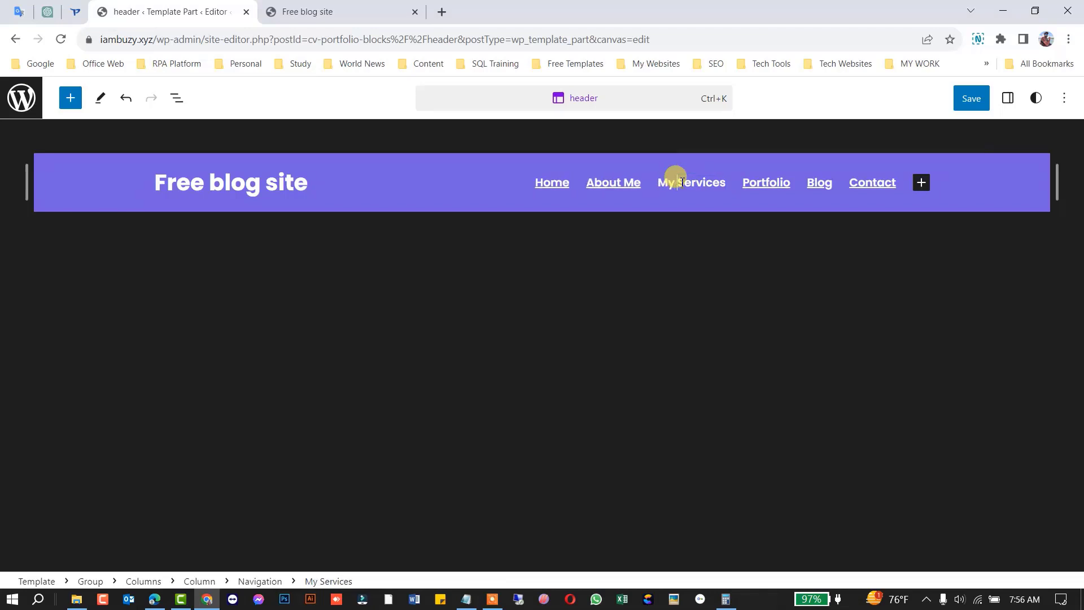
click(763, 180)
click(816, 182)
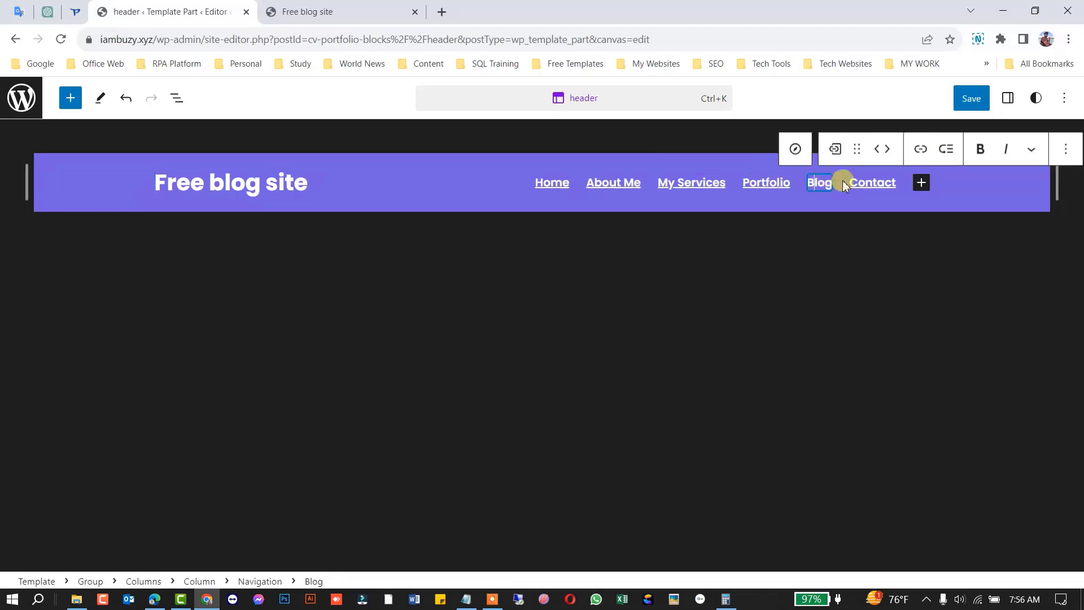
click(873, 181)
click(469, 270)
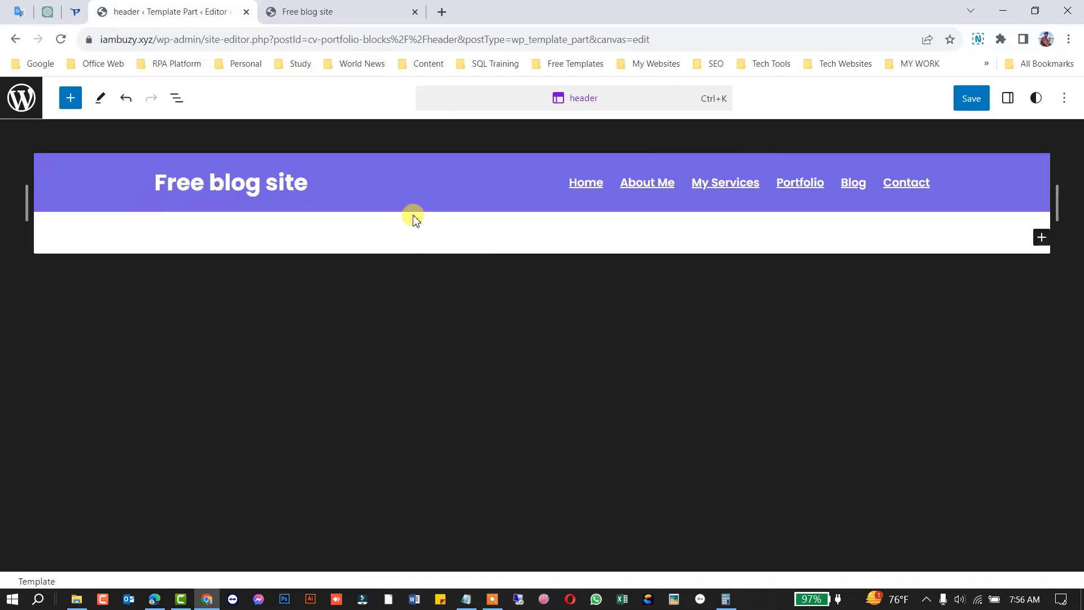
click(981, 109)
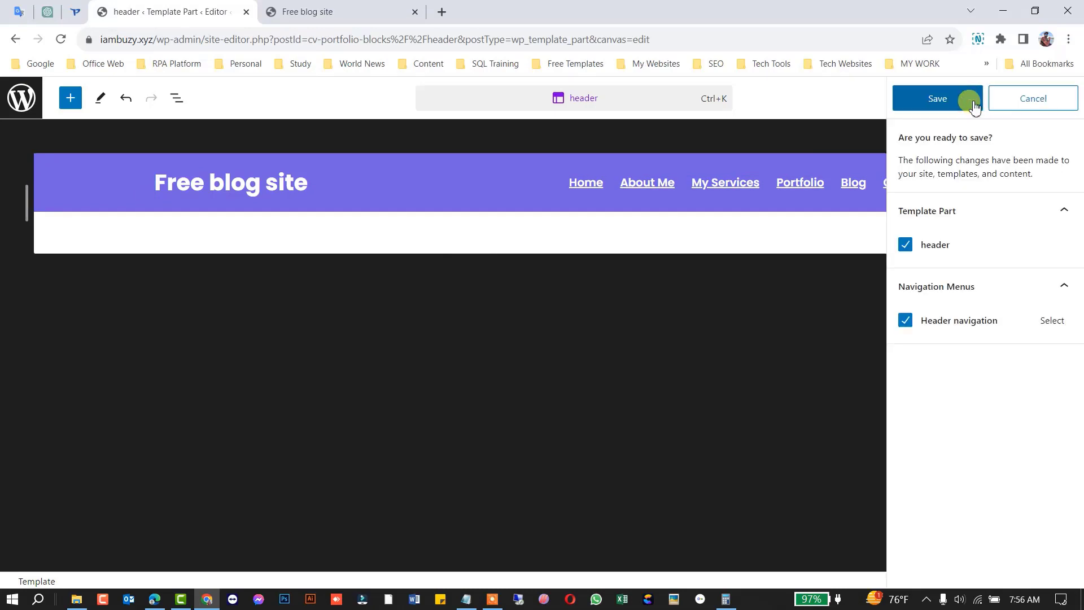
click(931, 100)
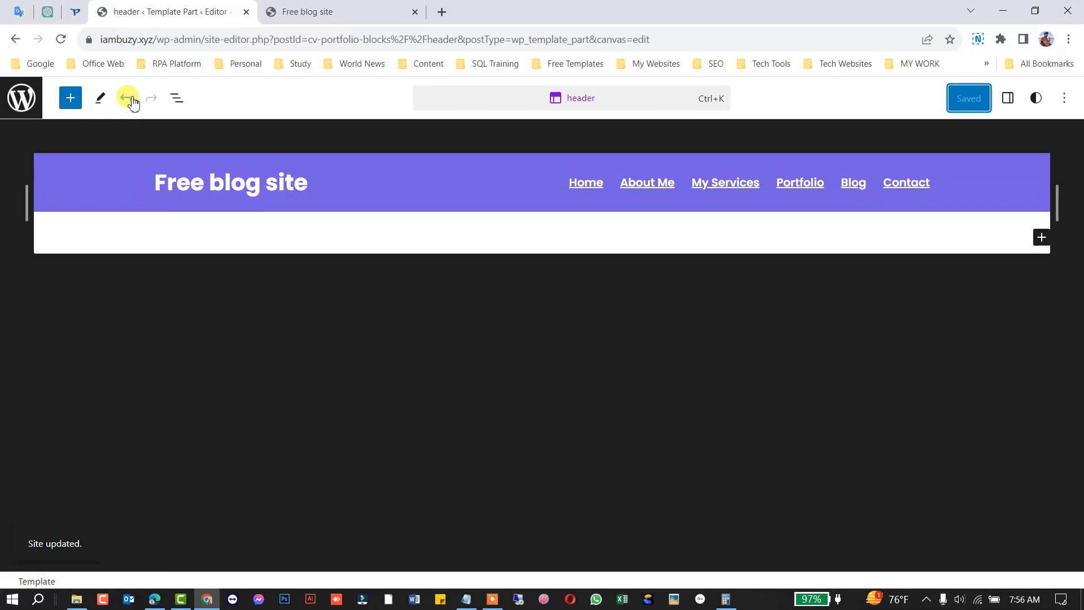
Replace the old name in the hero greeting heading with the owner's full name
click(15, 41)
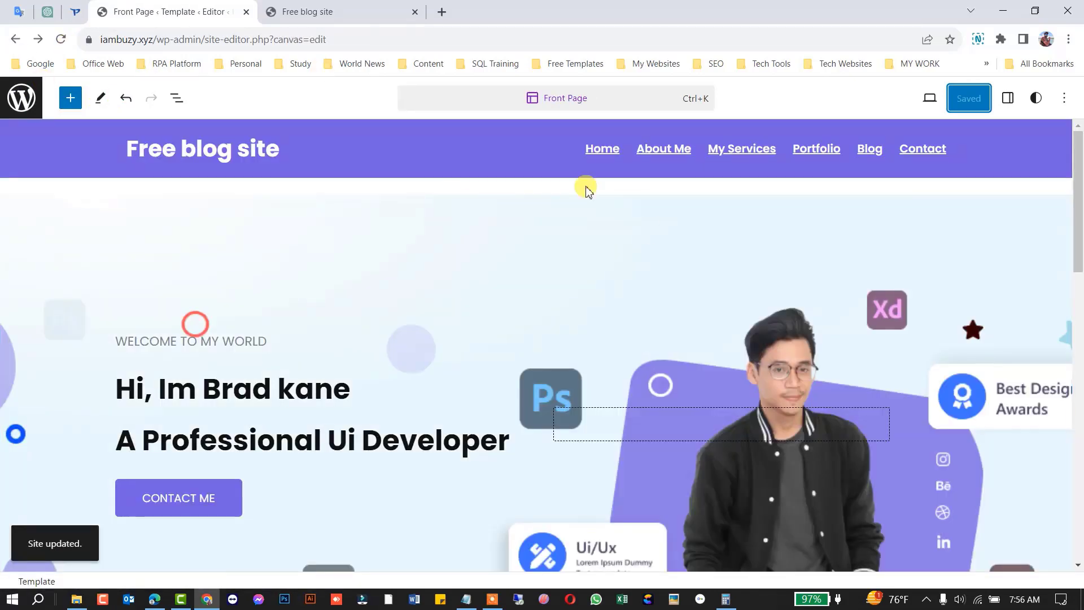
scroll(565, 194, down, 3)
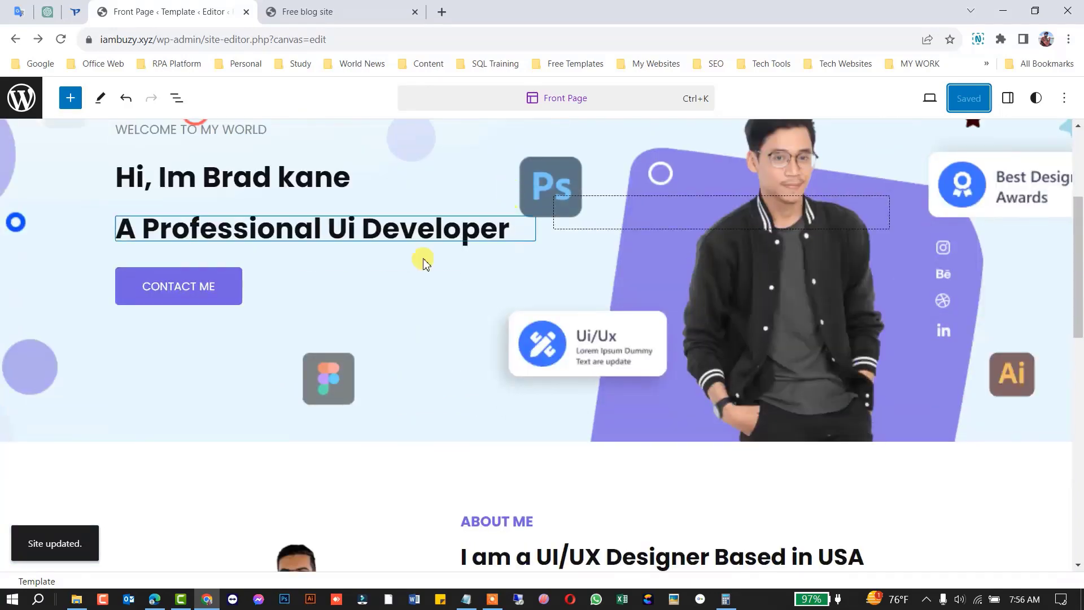
scroll(271, 254, up, 2)
click(170, 330)
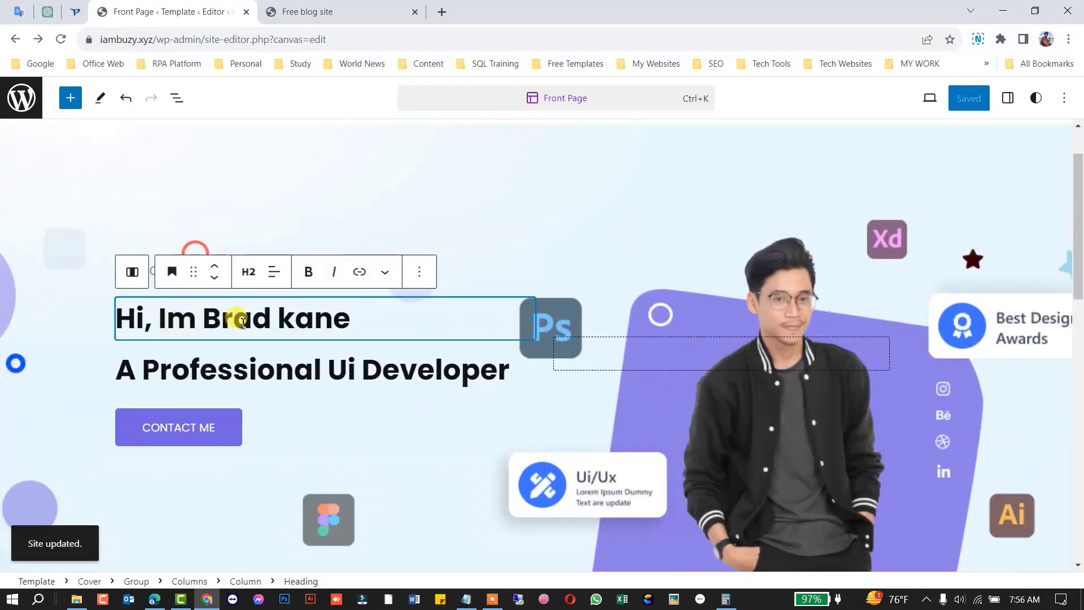
drag(204, 320, 387, 323)
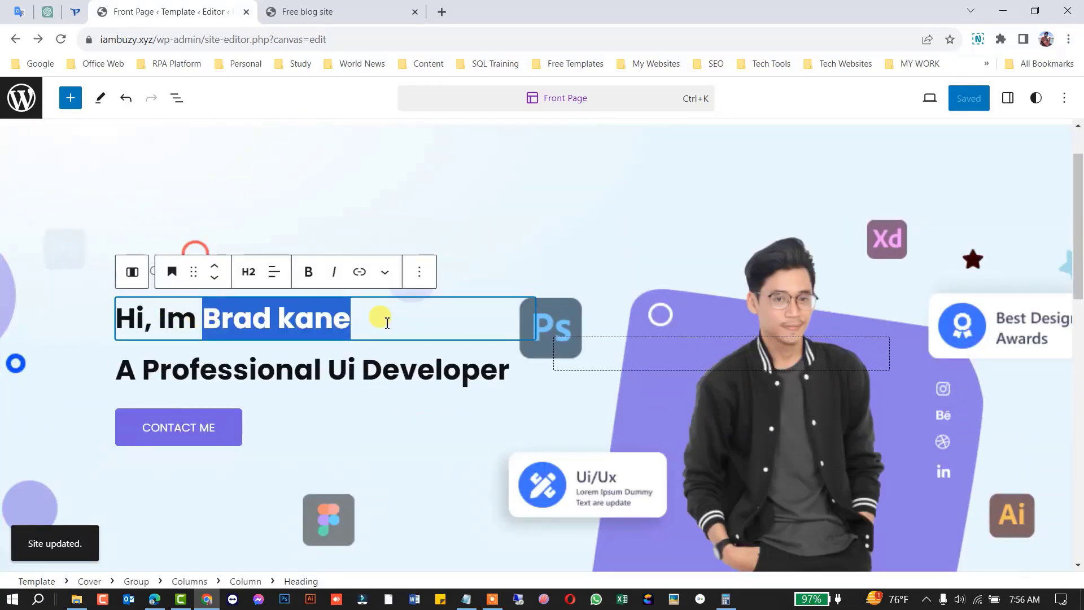
text(Md. Abdur)
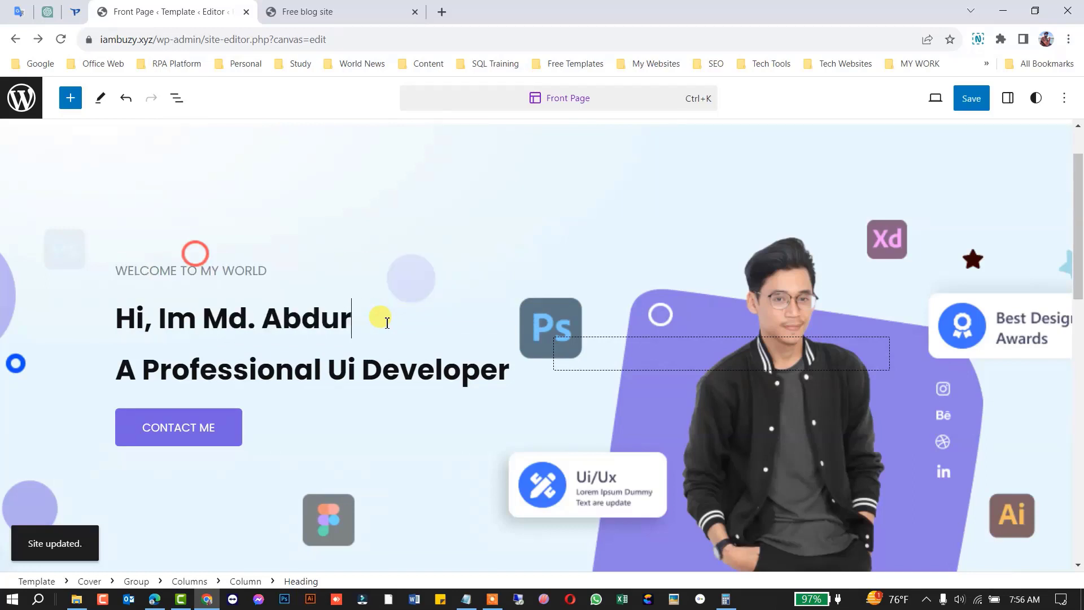
text( Rahman)
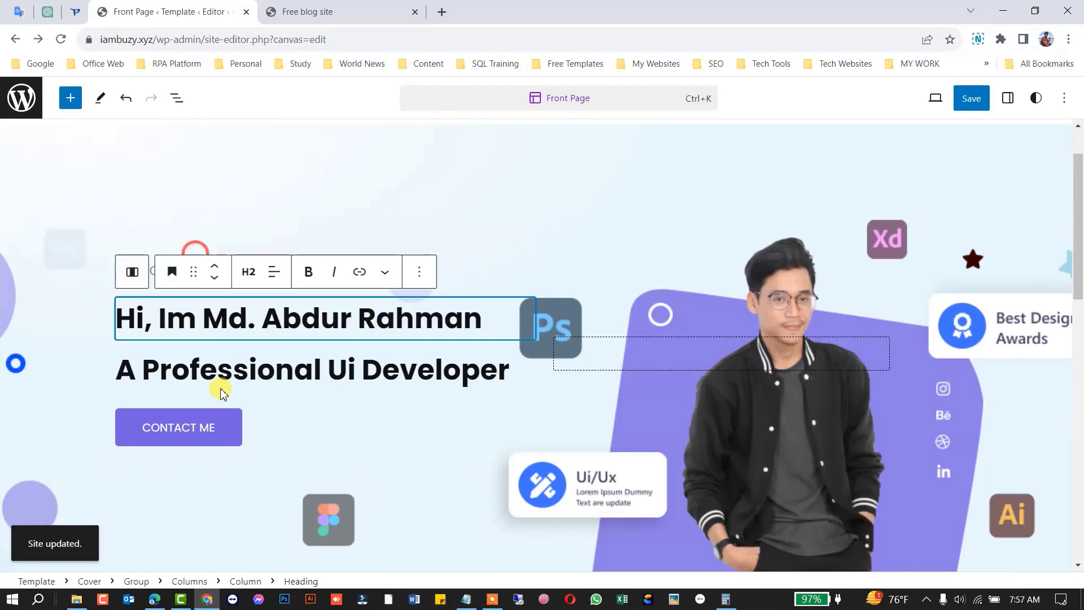
Change the subtitle to 'A Professional WordPress Developer and SEO Expert' and select the hero Cover block
click(321, 372)
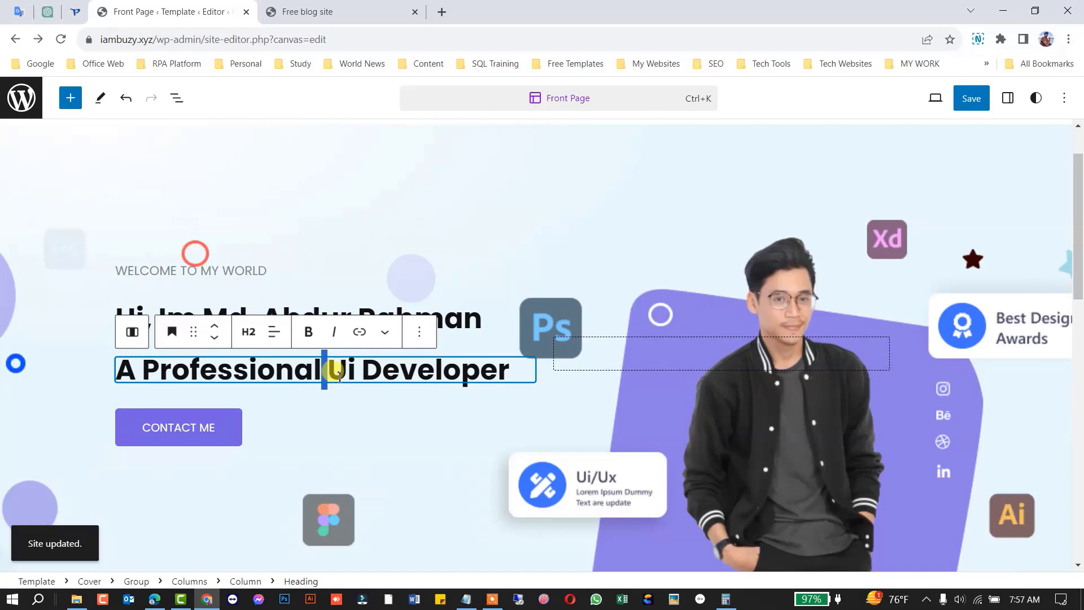
drag(327, 370, 546, 384)
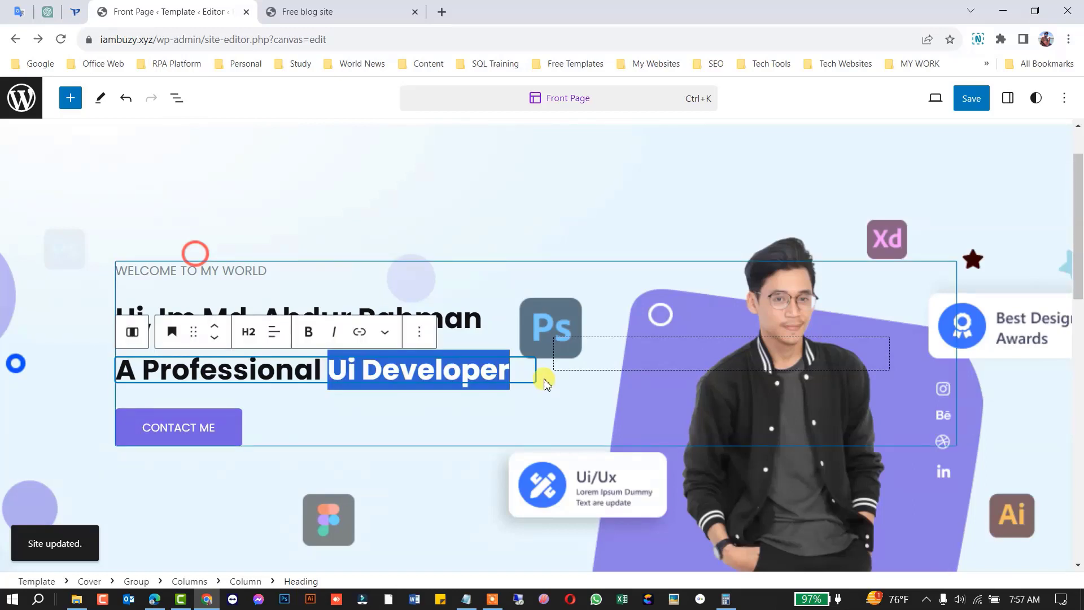
text(WordPress De)
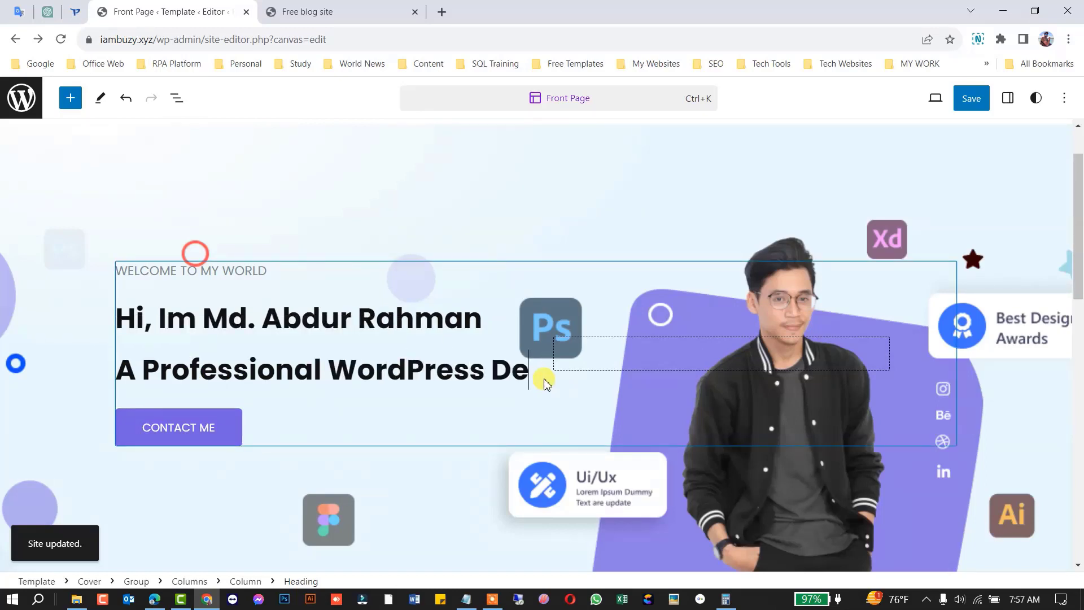
text(veloper)
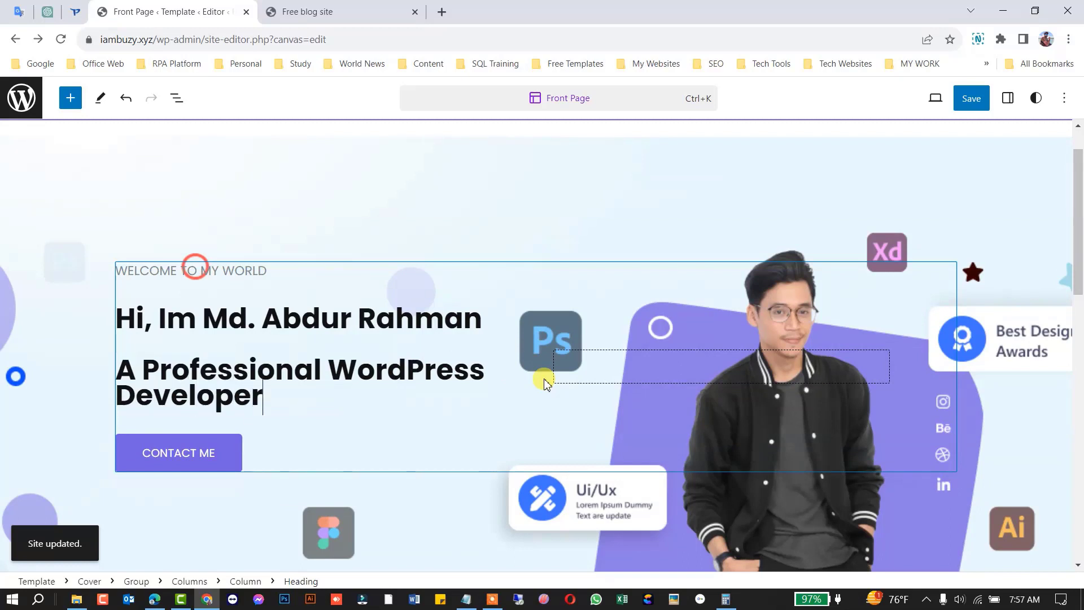
text( and )
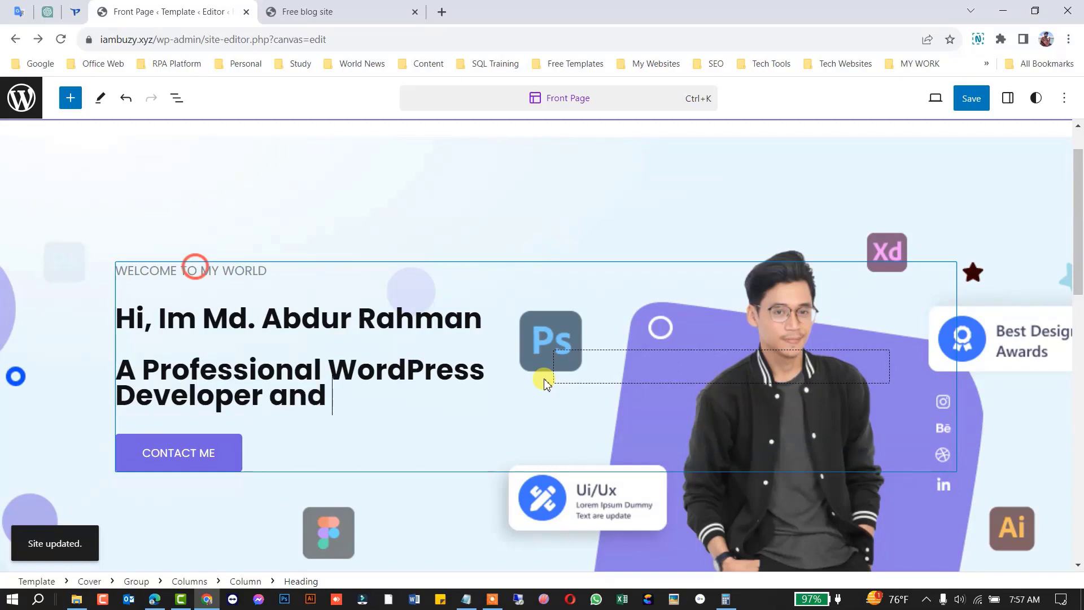
text(SEO Expert)
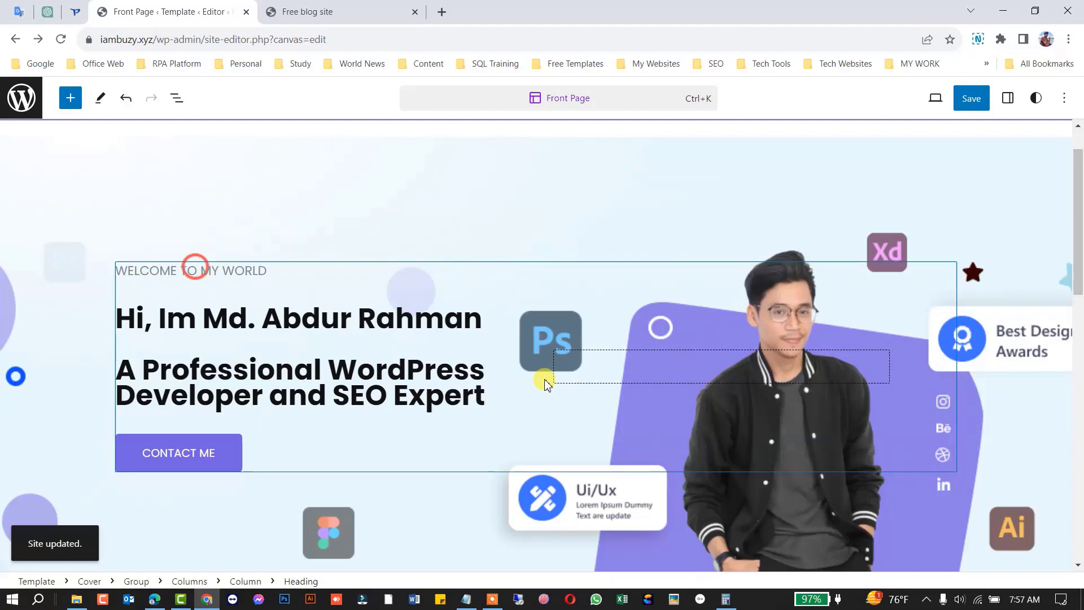
click(464, 368)
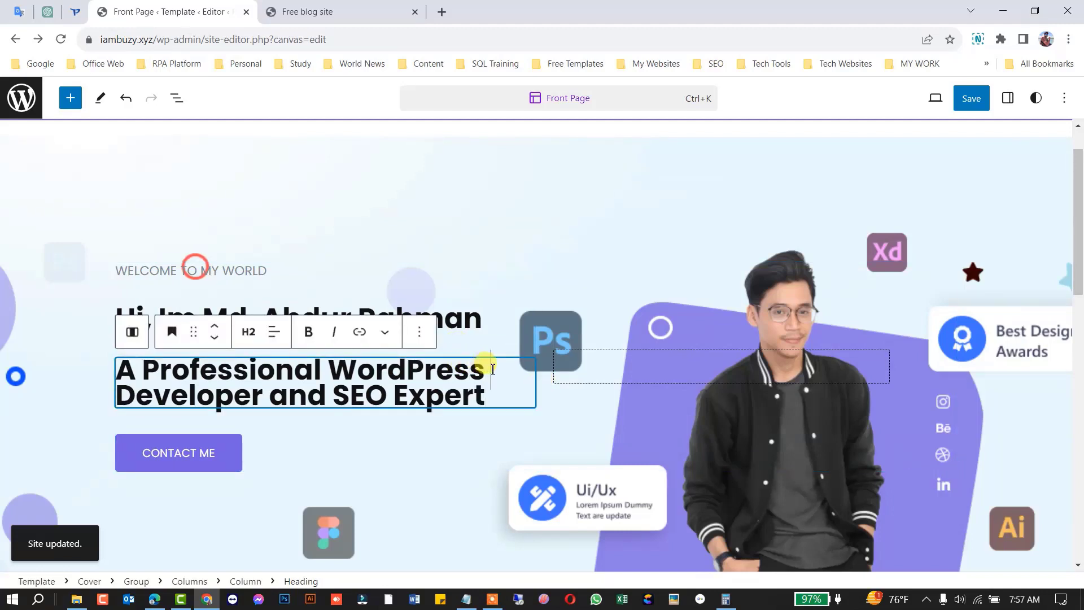
click(795, 276)
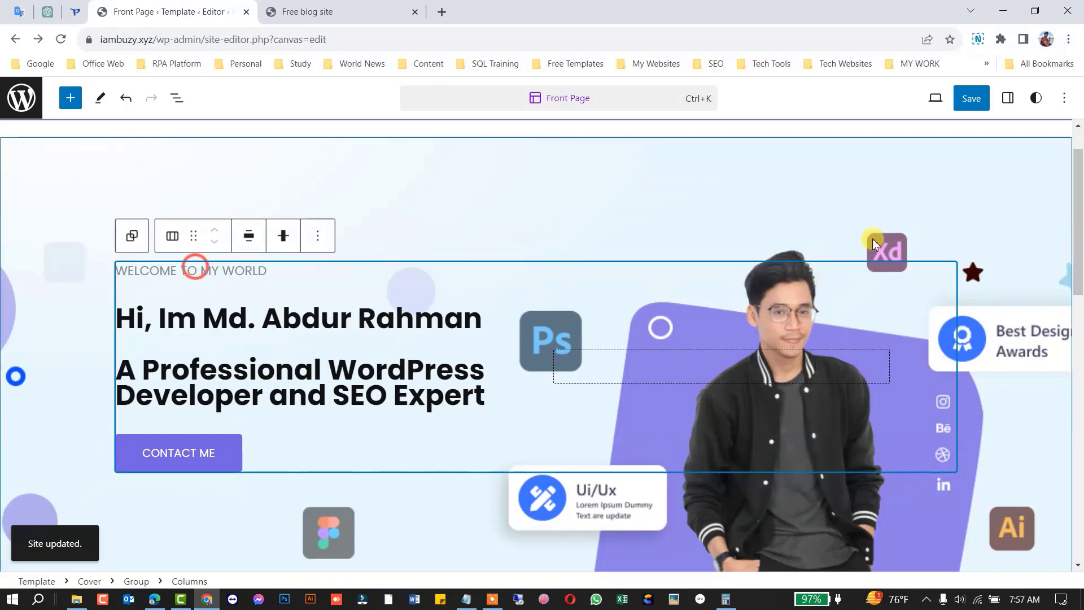
click(874, 244)
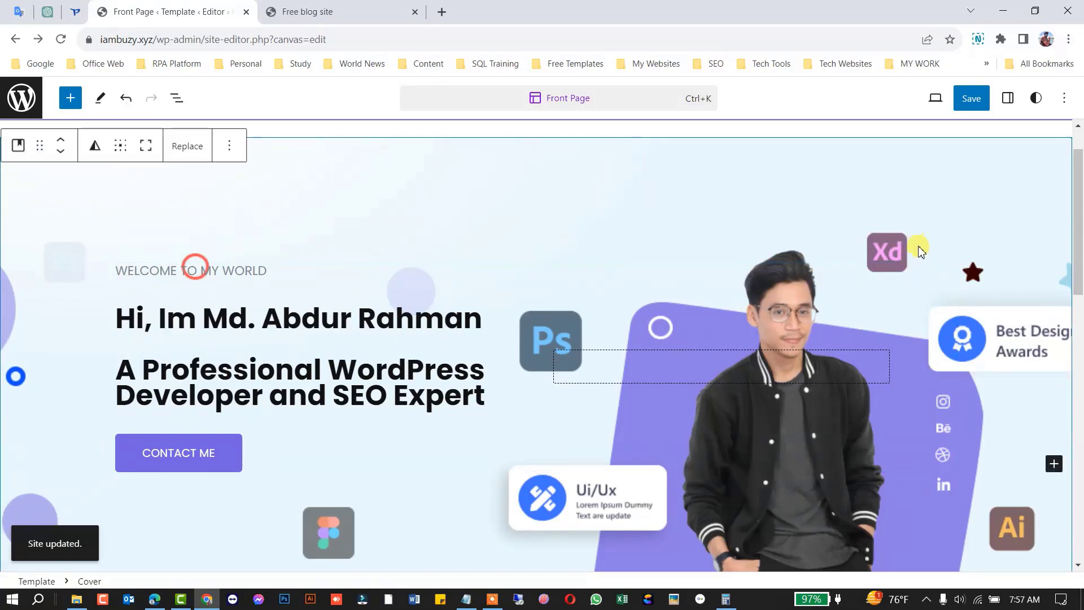
scroll(906, 248, down, 3)
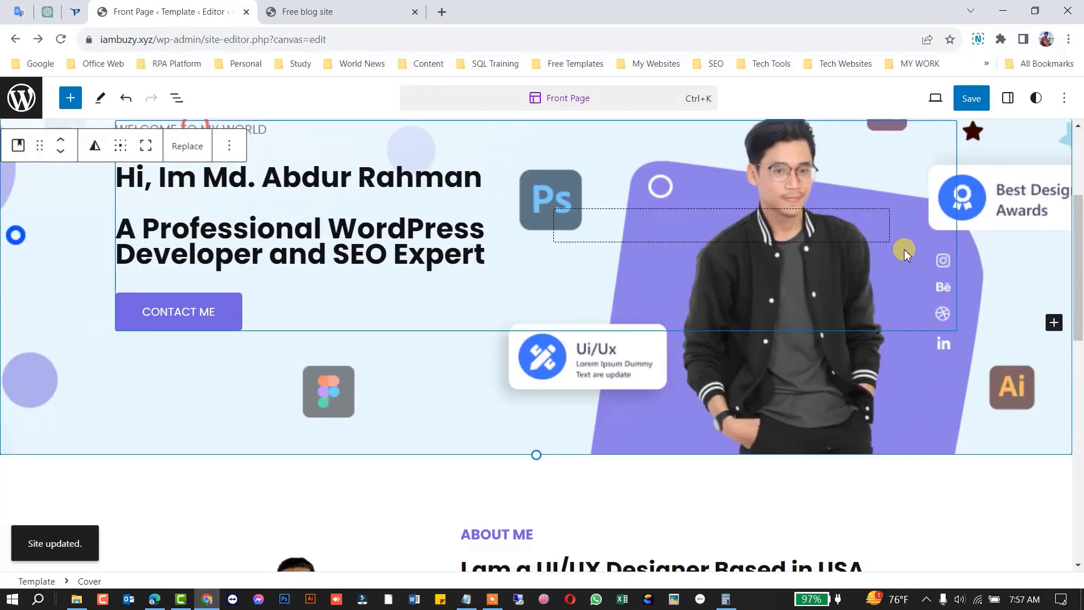
Open the Media Library from the cover block's Replace options
scroll(904, 249, up, 3)
click(191, 149)
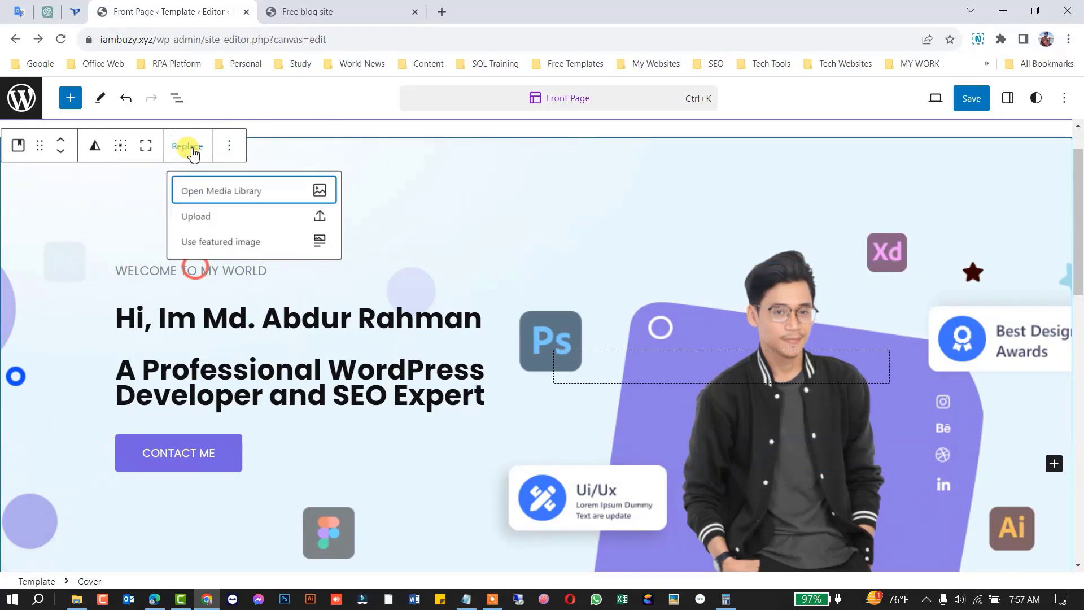
click(920, 232)
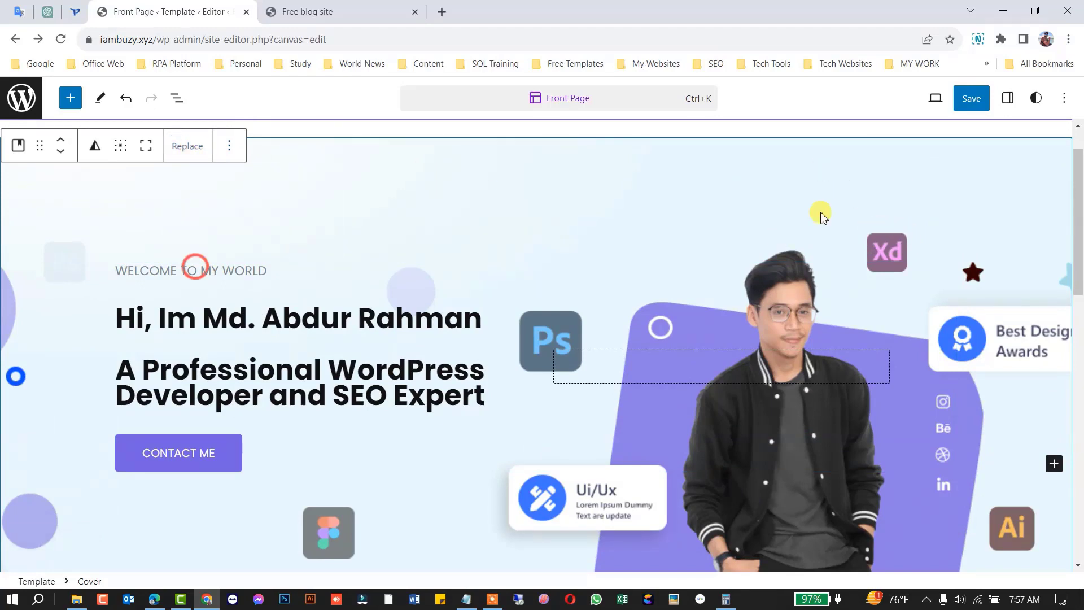
click(188, 146)
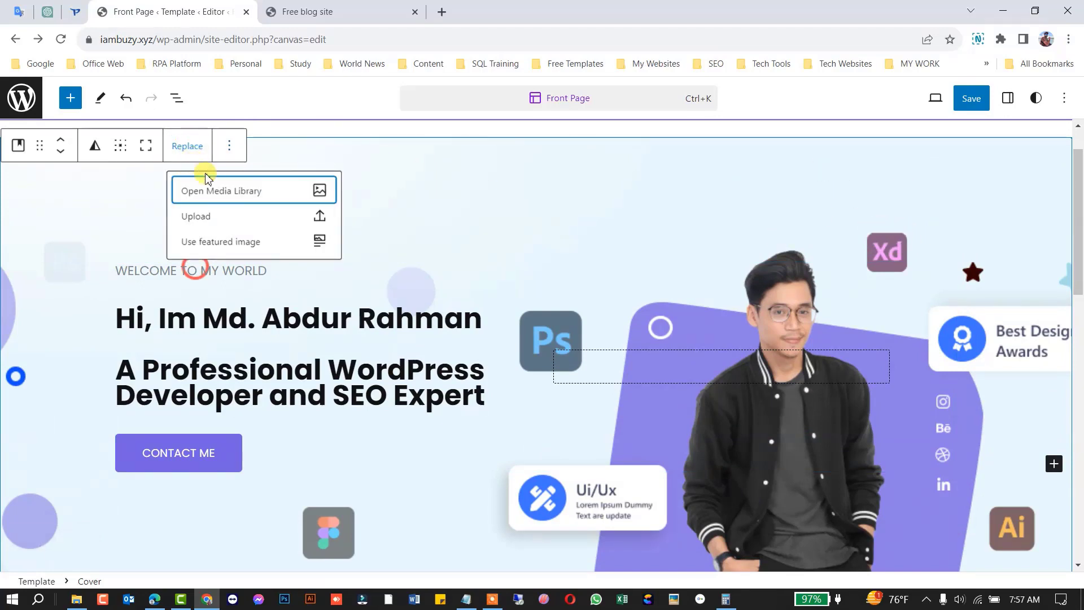
click(228, 192)
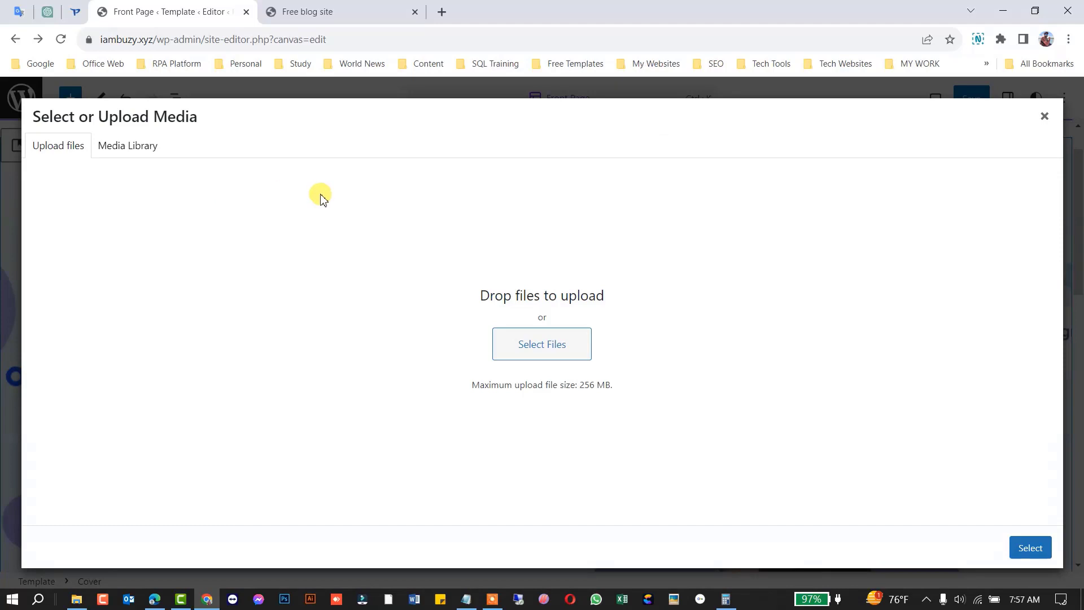
click(124, 148)
click(55, 145)
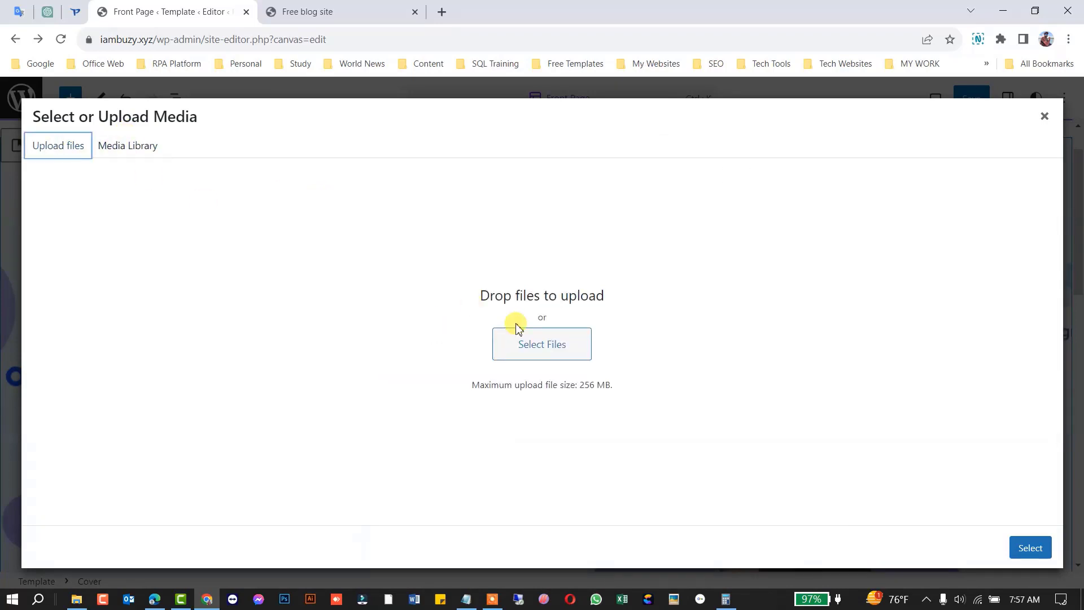
Upload img_6.jpg from Downloads and set it as the hero cover background
click(536, 351)
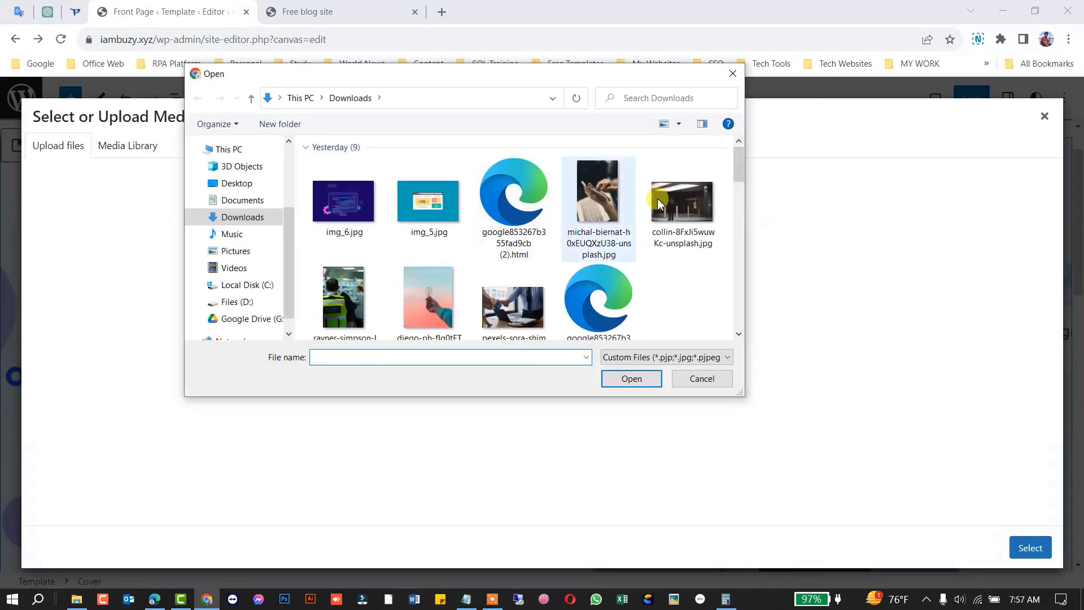
click(344, 206)
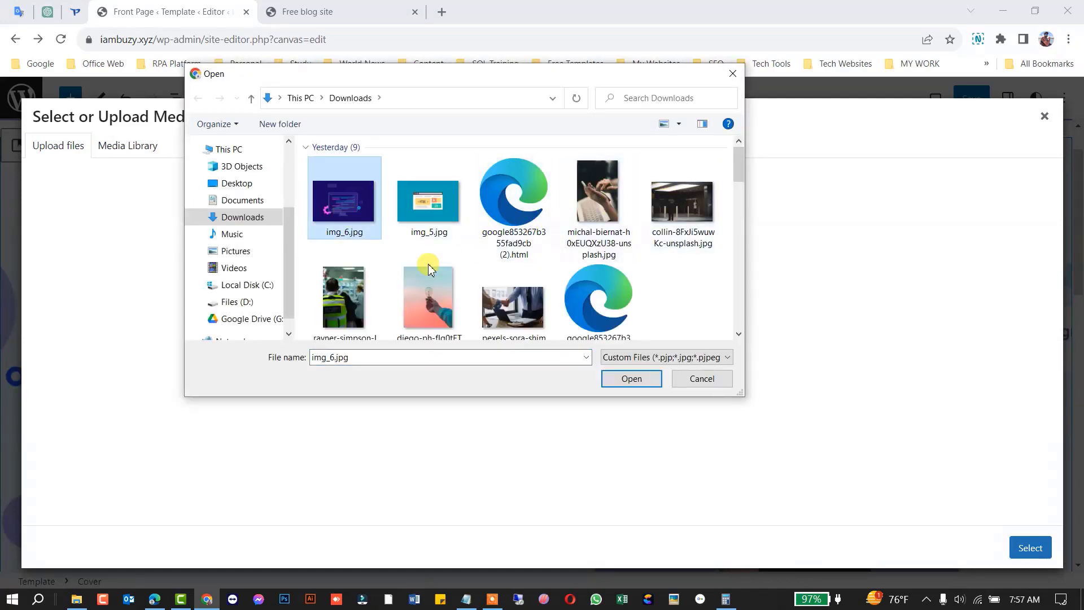
click(658, 381)
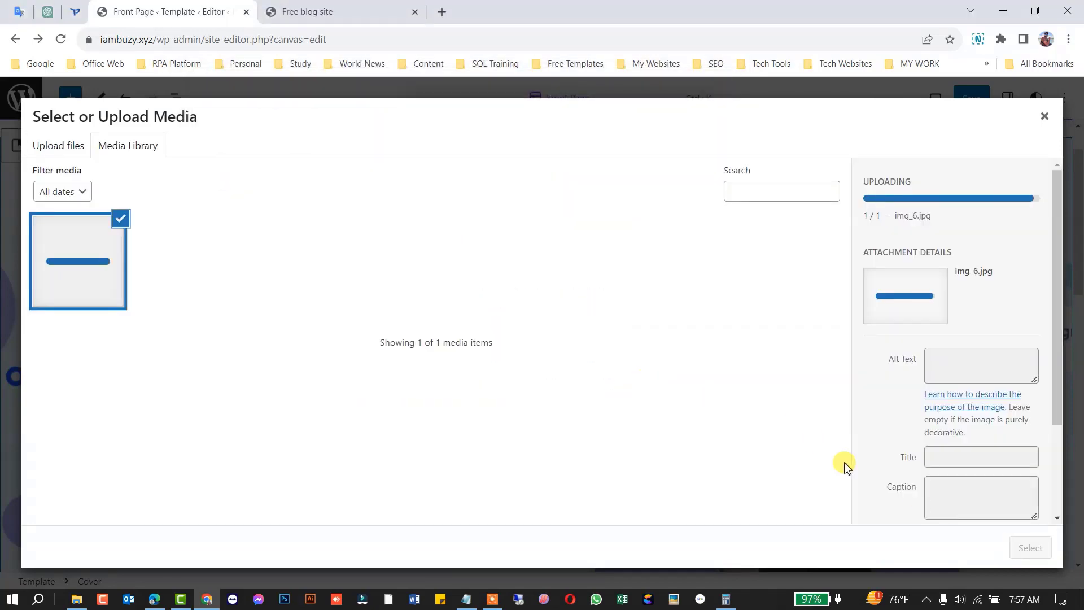
click(1030, 548)
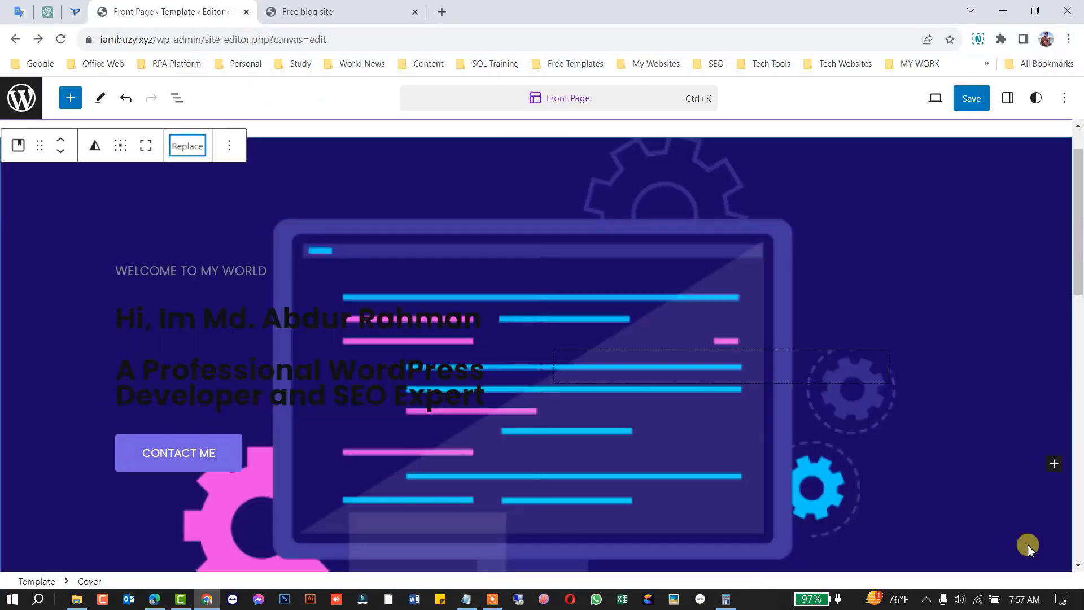
scroll(614, 218, down, 5)
scroll(615, 218, up, 5)
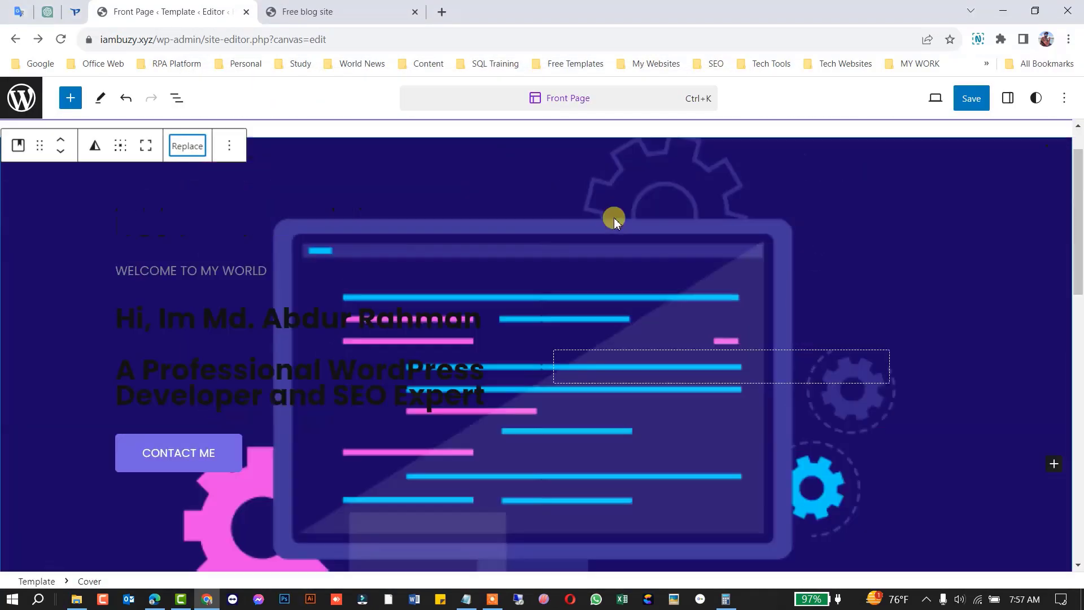
scroll(823, 261, down, 4)
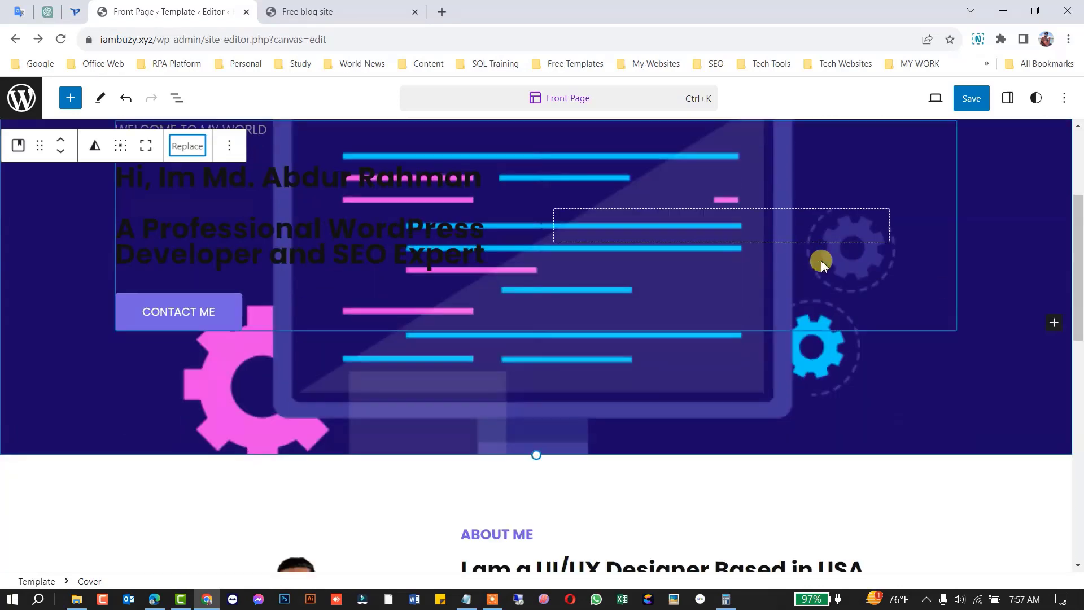
scroll(823, 257, up, 5)
Upload pexels-sora-shimazaki-5673488.jpg from Downloads and set it as the hero background
click(187, 170)
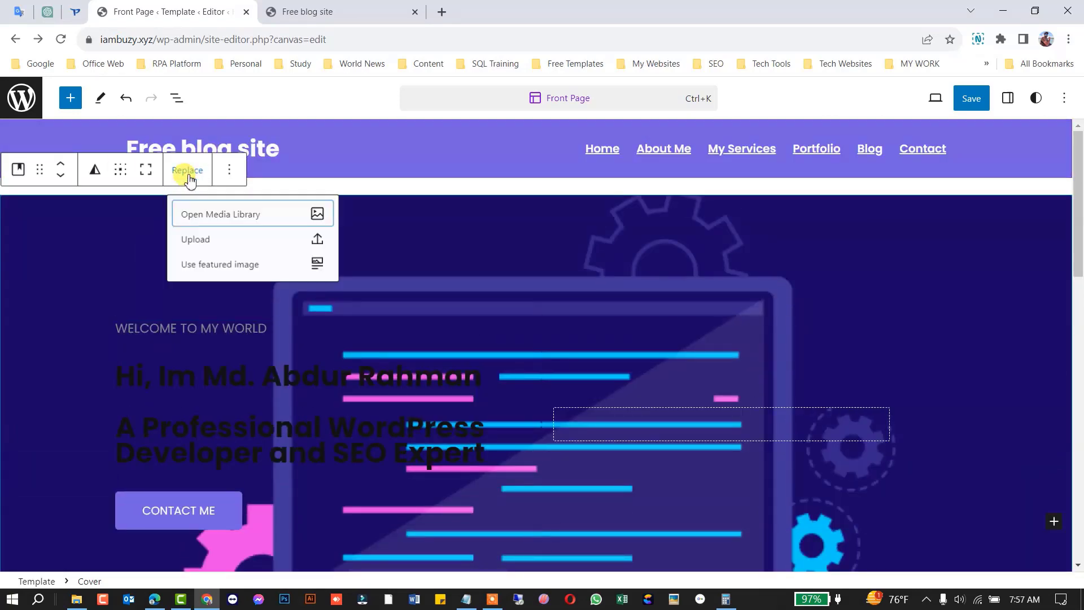
click(208, 224)
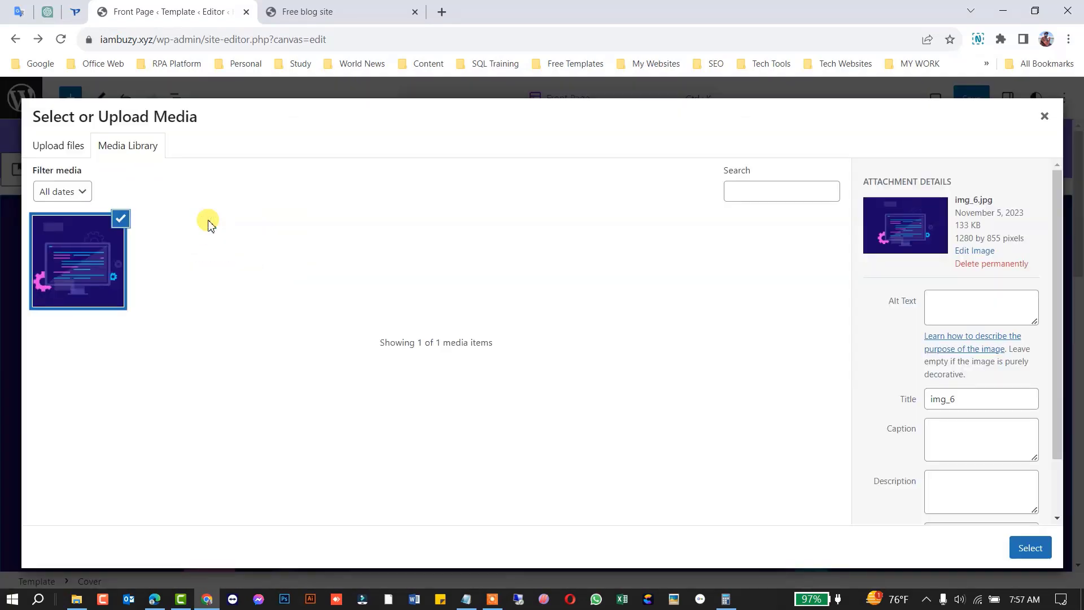
click(69, 148)
click(539, 344)
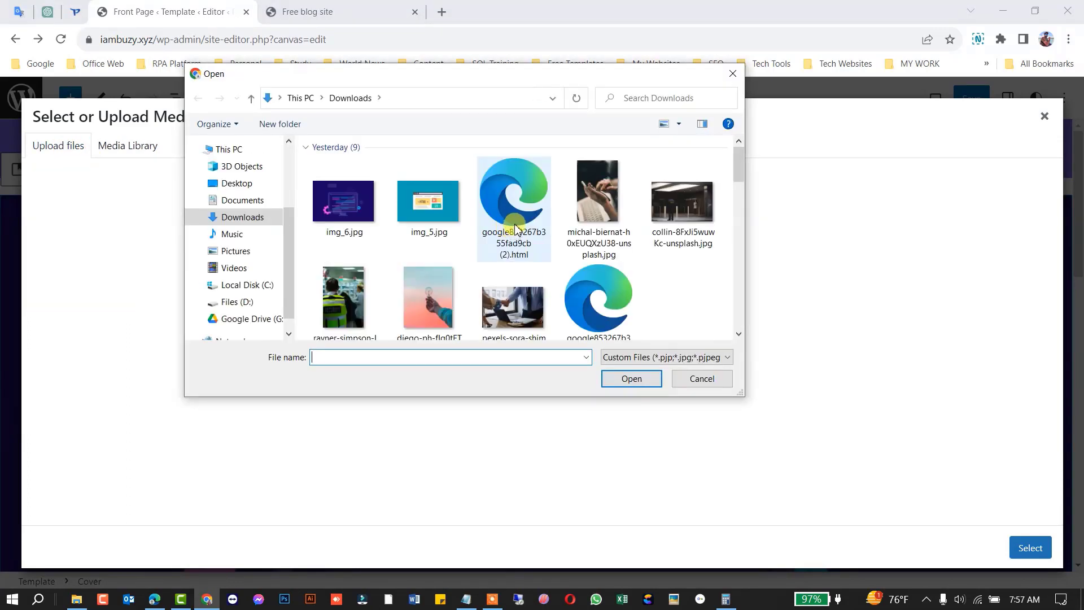
scroll(514, 226, down, 3)
click(531, 180)
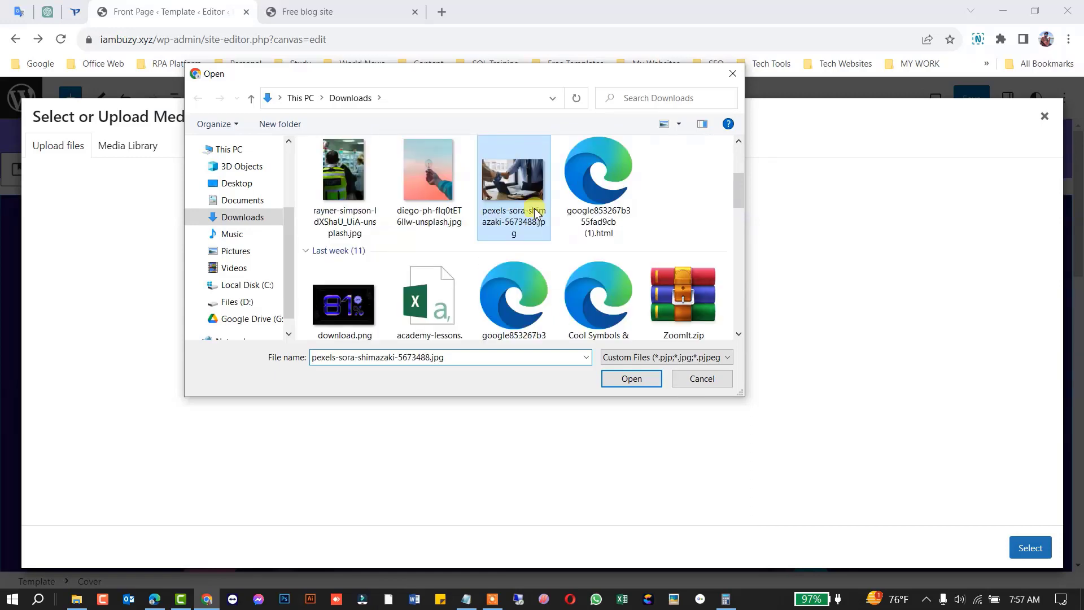
click(622, 379)
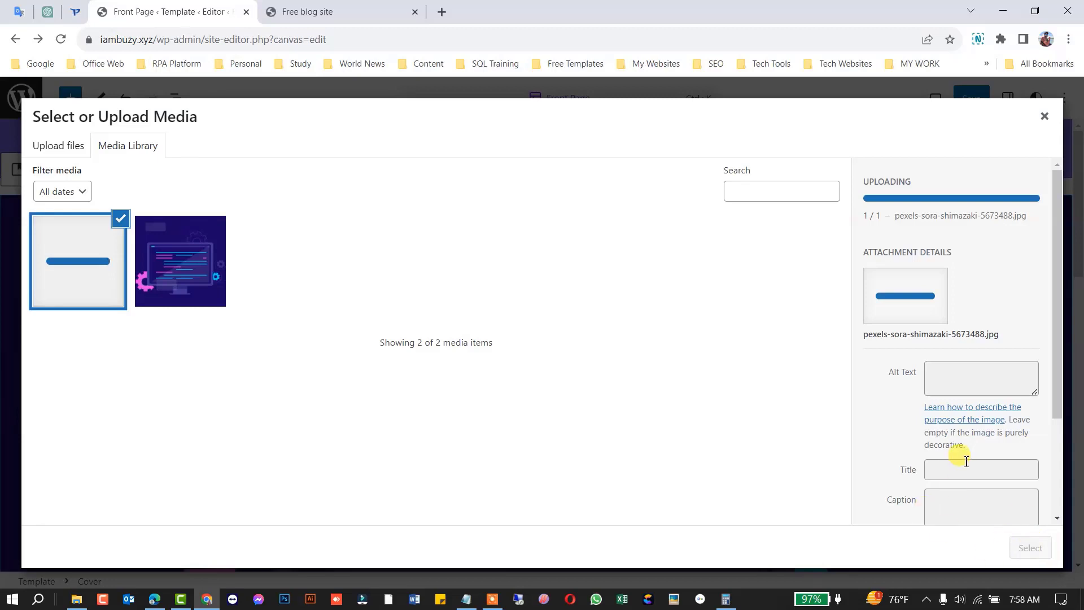
click(1031, 548)
scroll(642, 373, down, 2)
triple_click(249, 232)
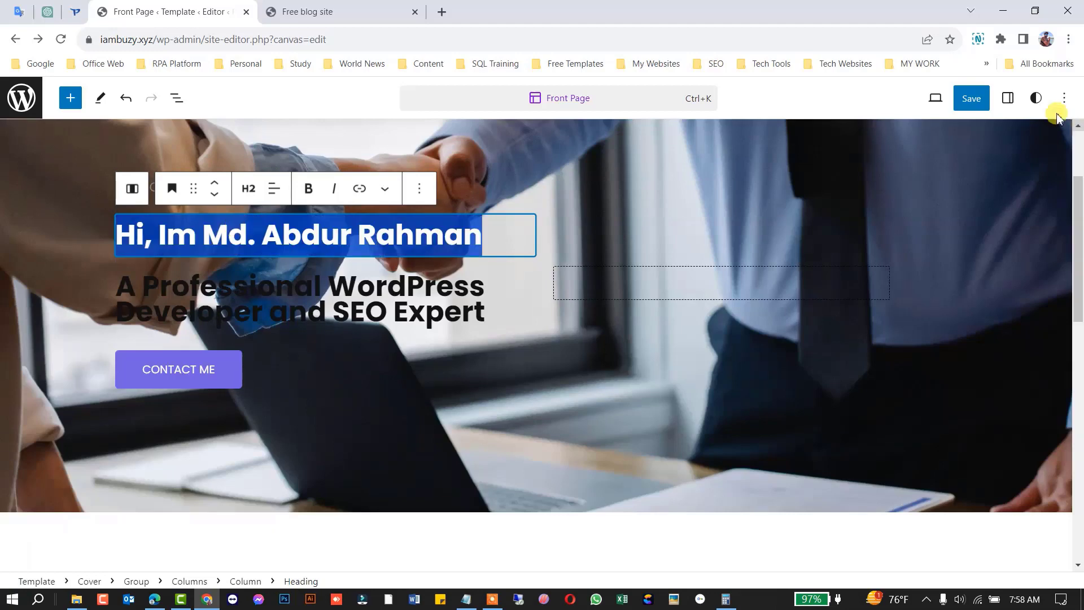
click(1037, 105)
click(788, 287)
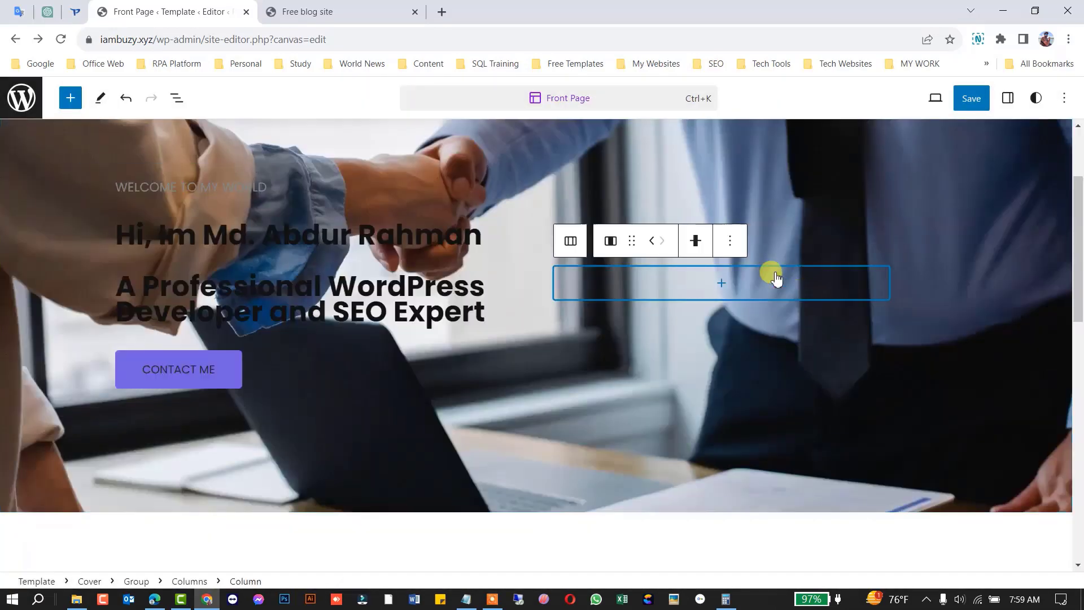
click(722, 283)
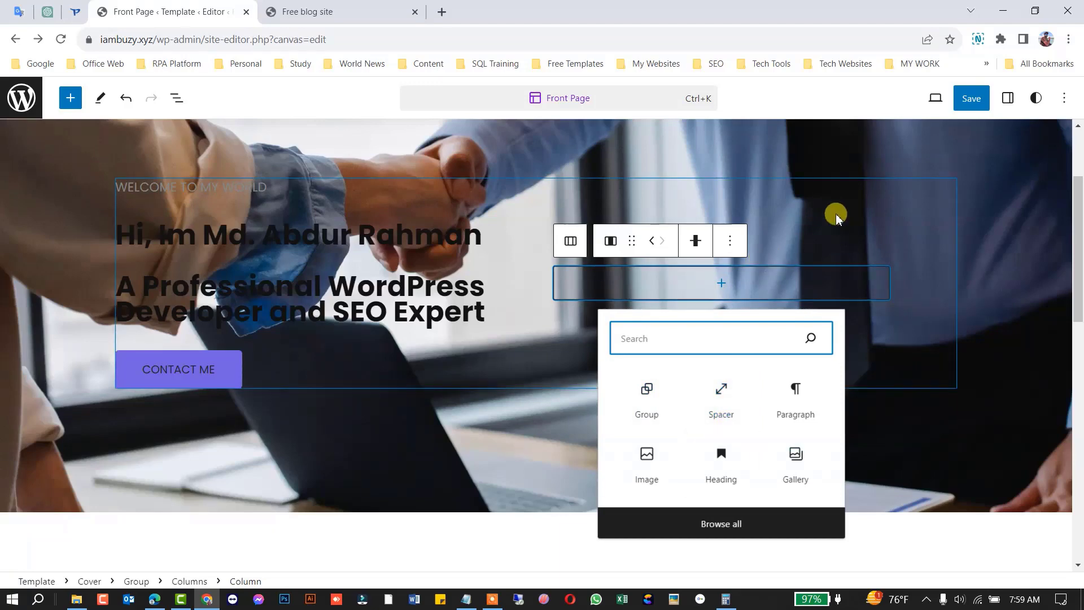
click(658, 161)
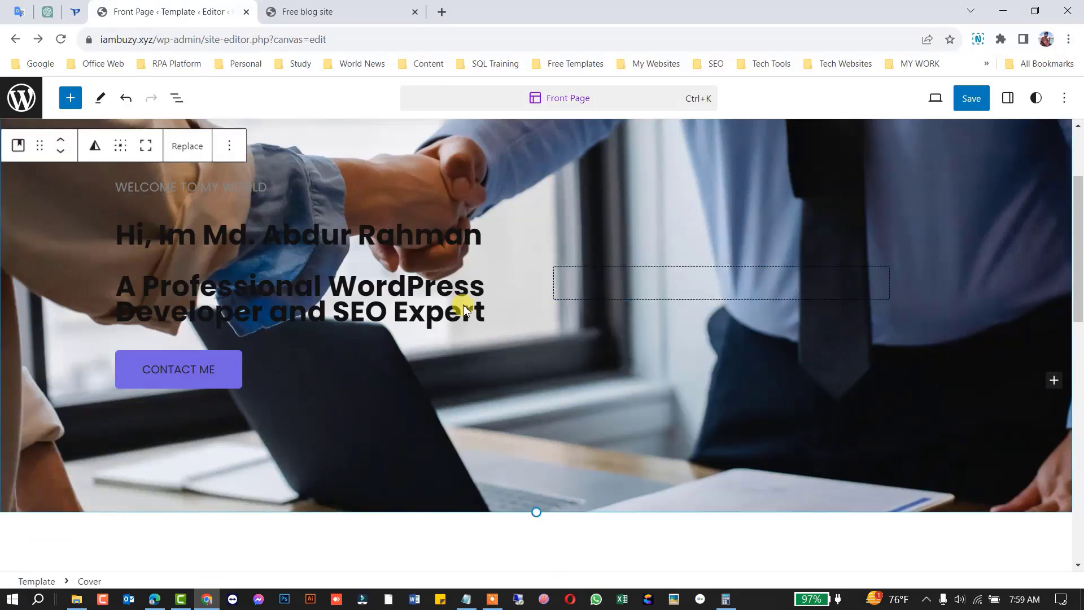
scroll(464, 309, down, 8)
scroll(495, 183, down, 1)
click(531, 459)
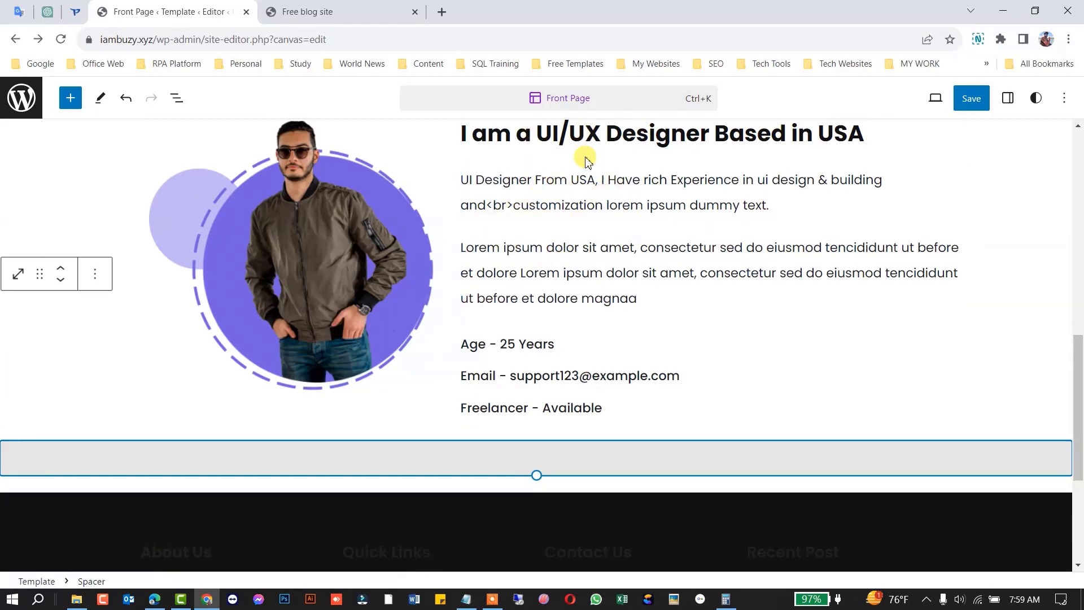
Replace the name part of the contact email in the About details
click(511, 139)
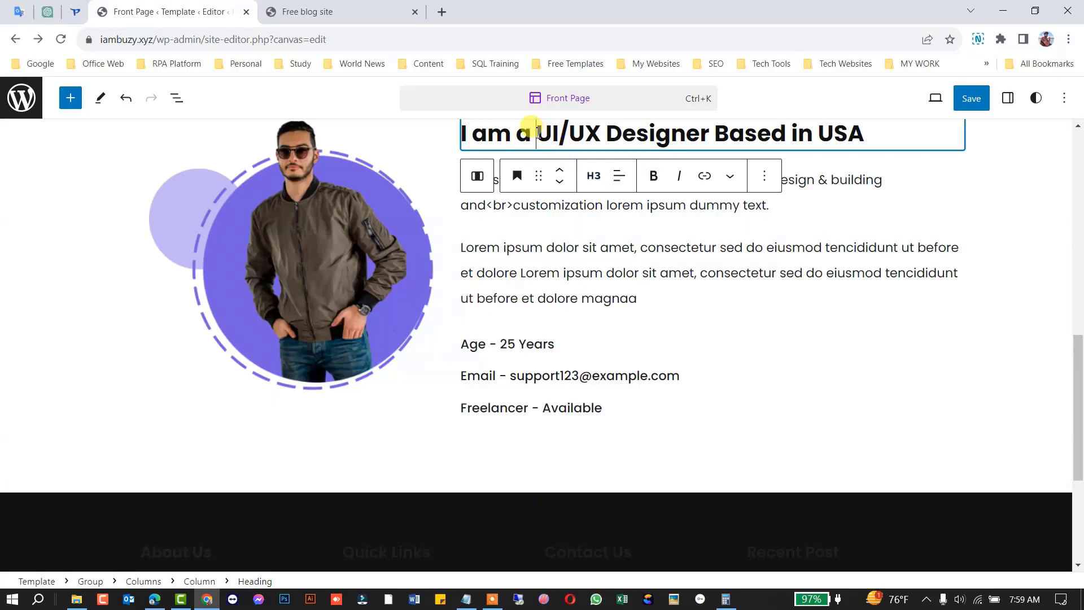
click(499, 347)
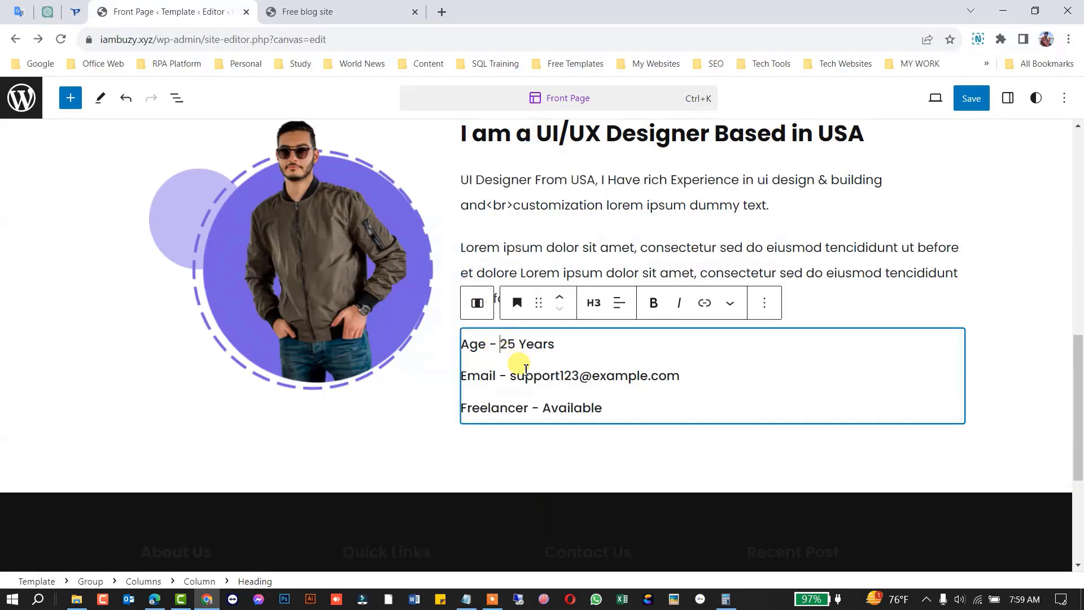
drag(512, 377, 578, 377)
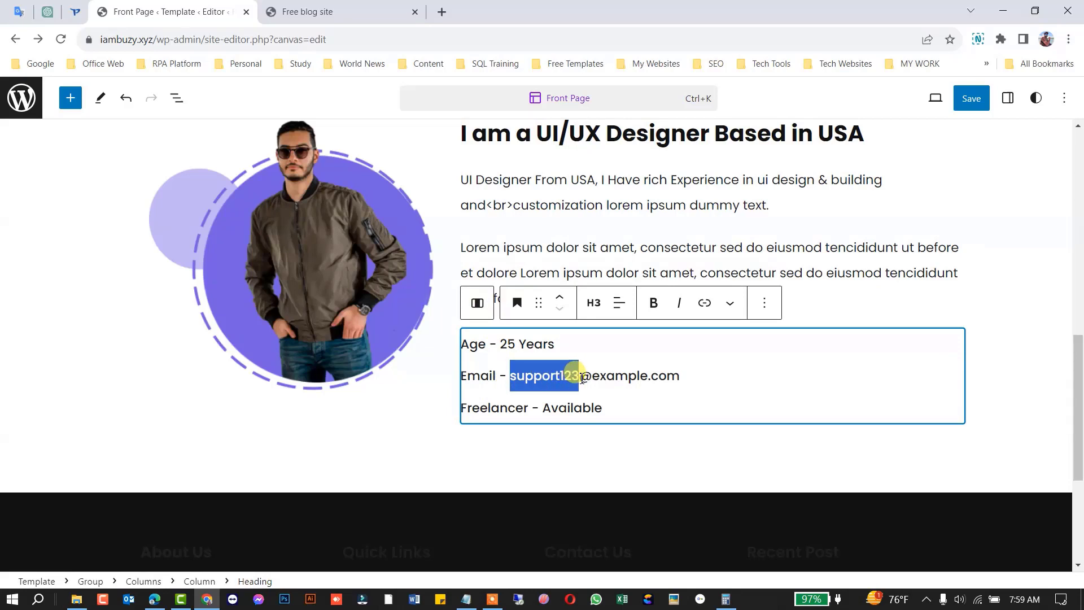
text(youremail)
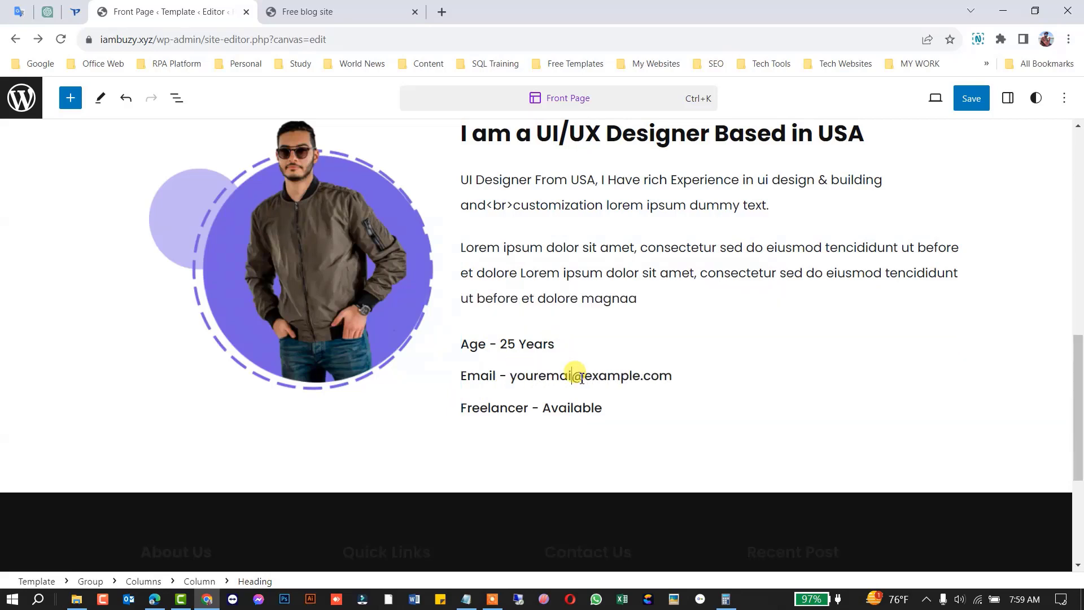
click(620, 249)
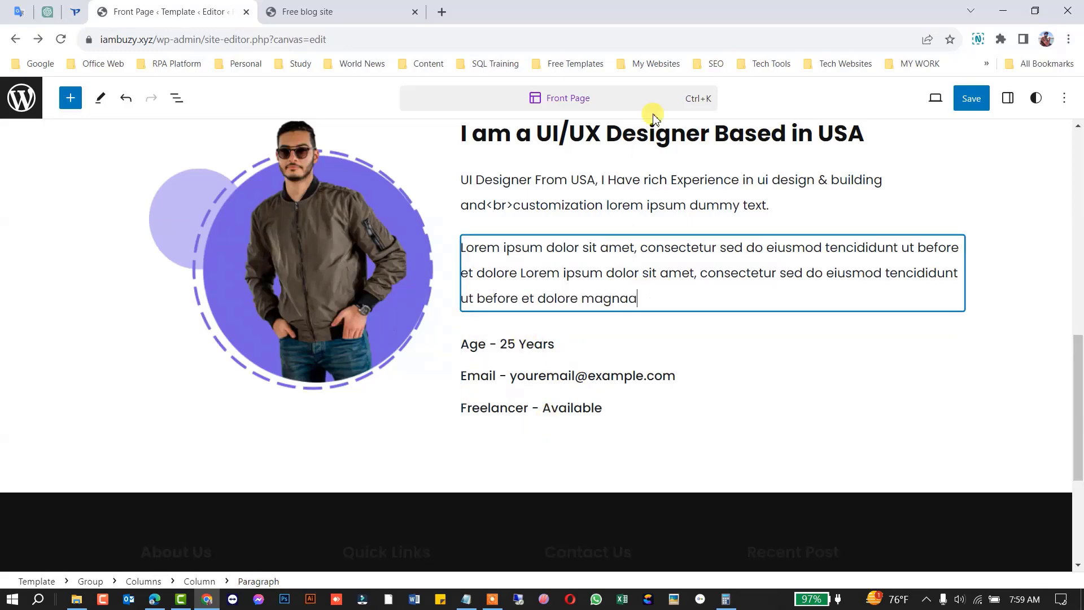
Change the About heading to 'I am a Professional WordPress Developer'
click(535, 133)
drag(559, 133, 860, 134)
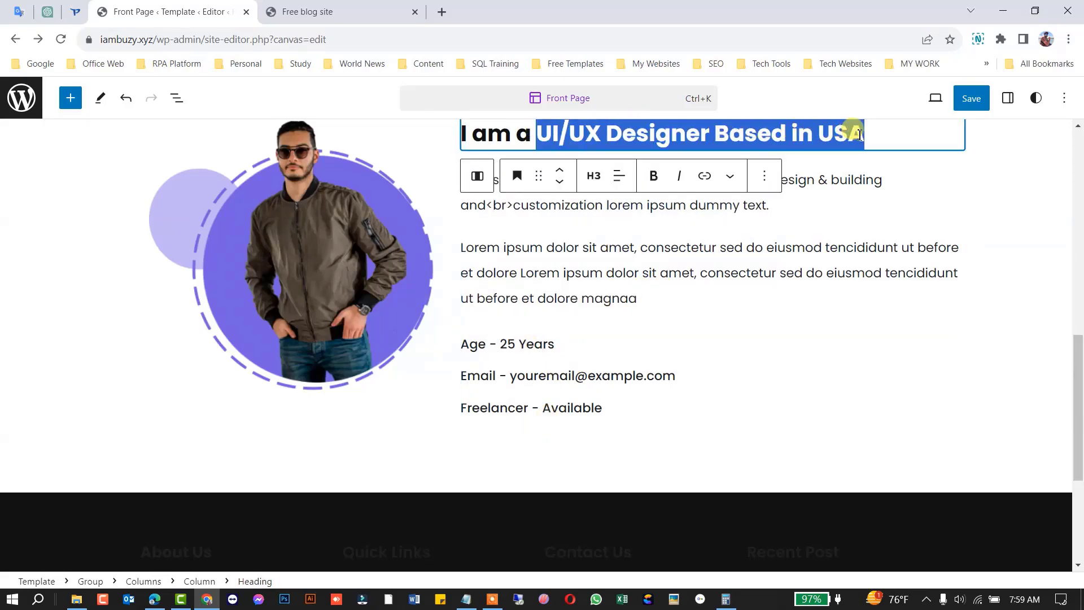
text(Professional WordPress)
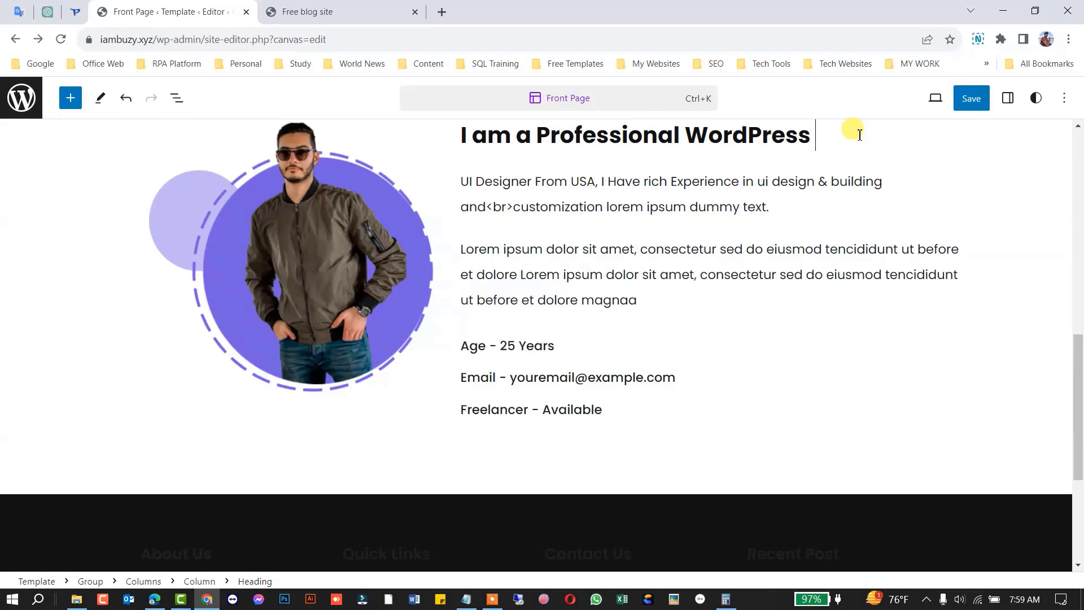
text(Developer)
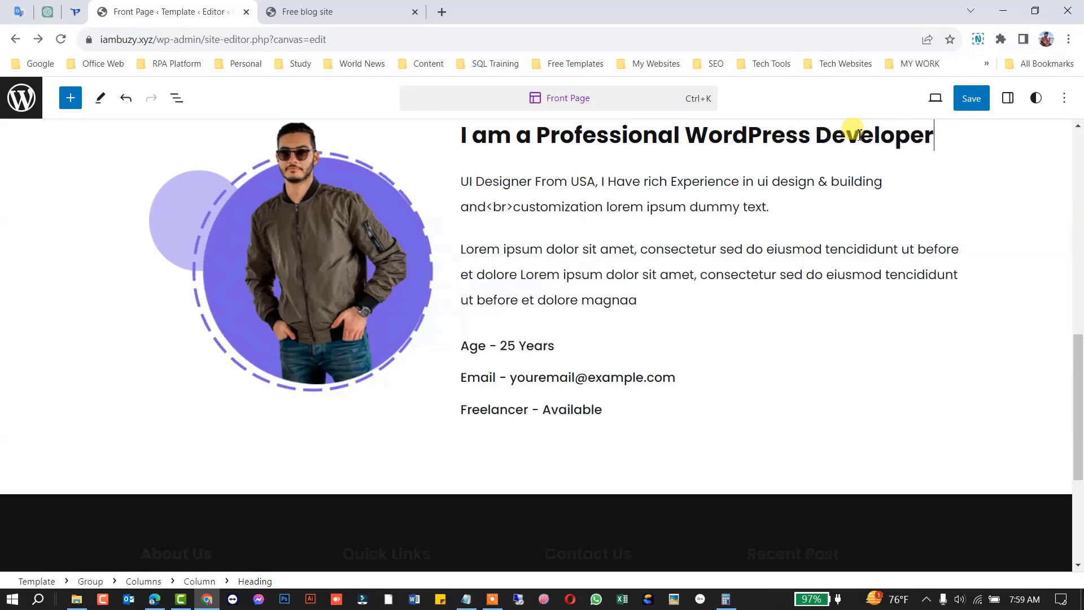
Scroll down the page, selecting the left gallery image and the spacer below it
scroll(806, 259, down, 2)
scroll(680, 279, up, 8)
scroll(680, 278, down, 5)
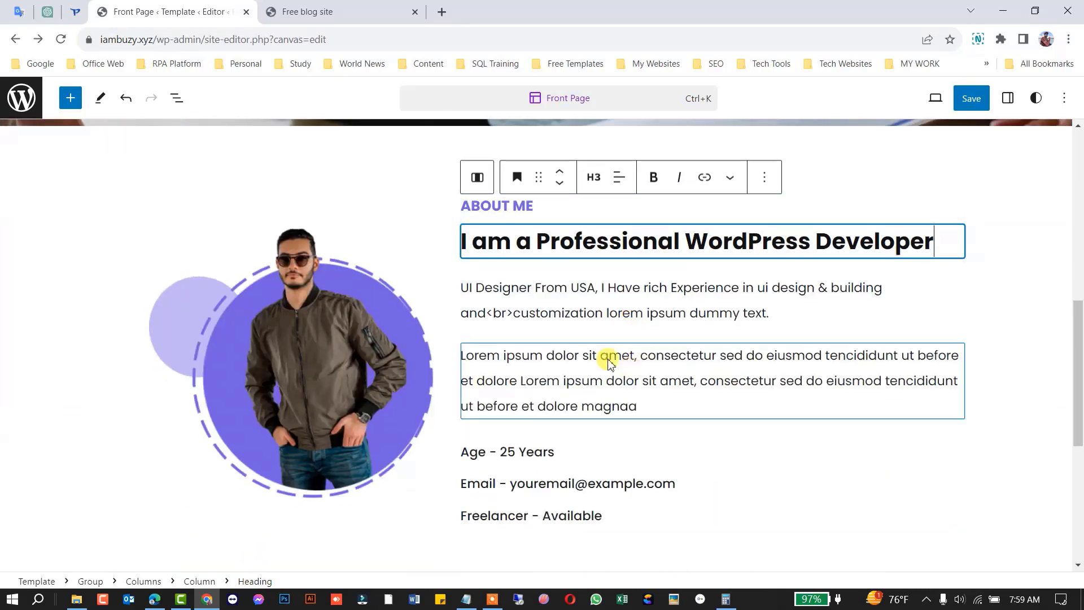
scroll(421, 383, down, 5)
click(510, 356)
scroll(515, 305, down, 4)
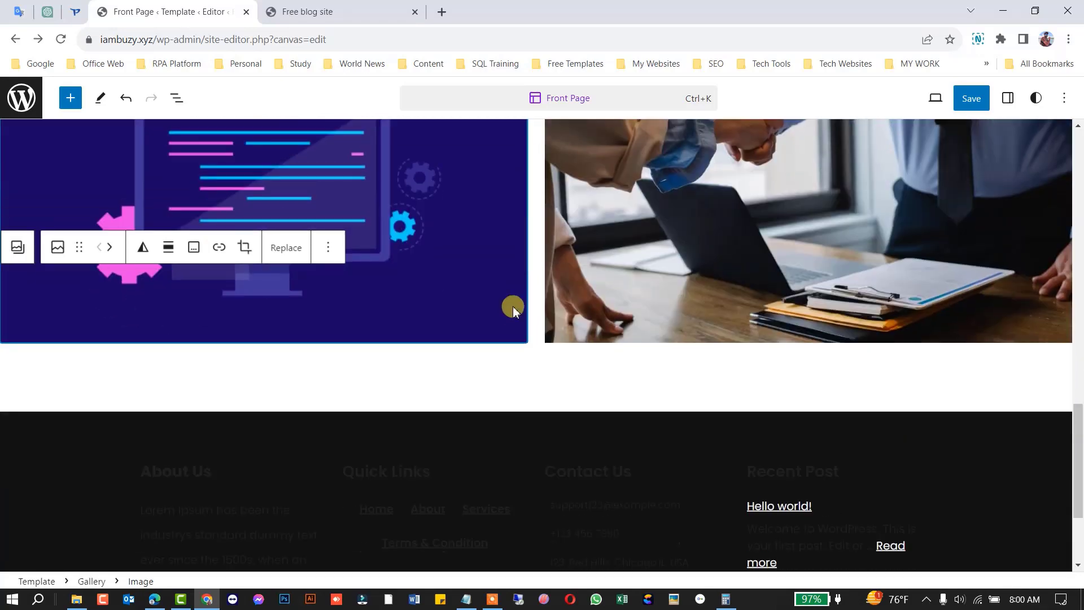
click(558, 360)
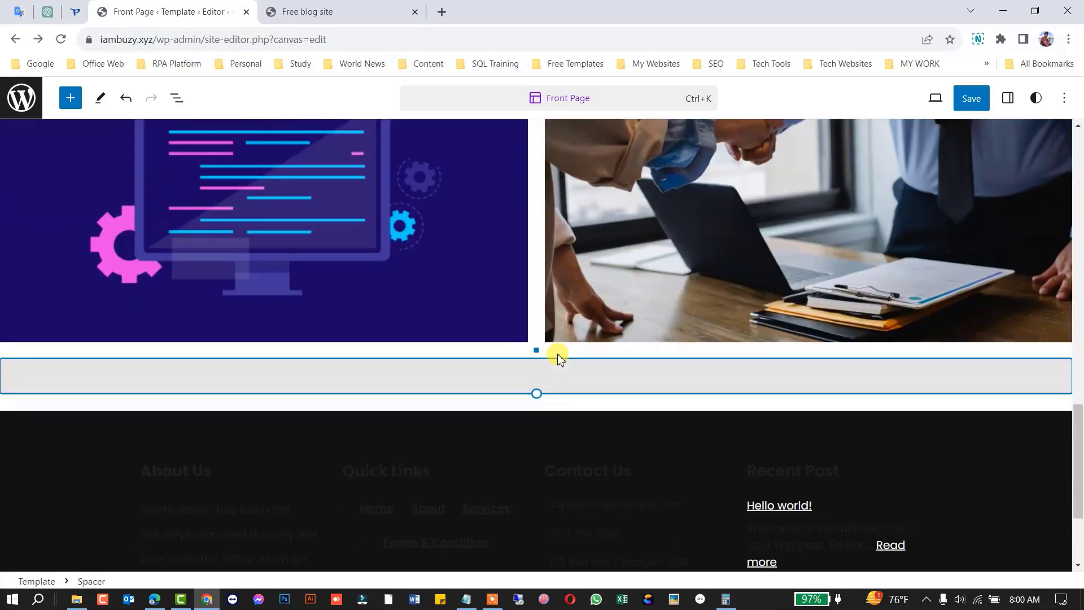
scroll(585, 244, up, 3)
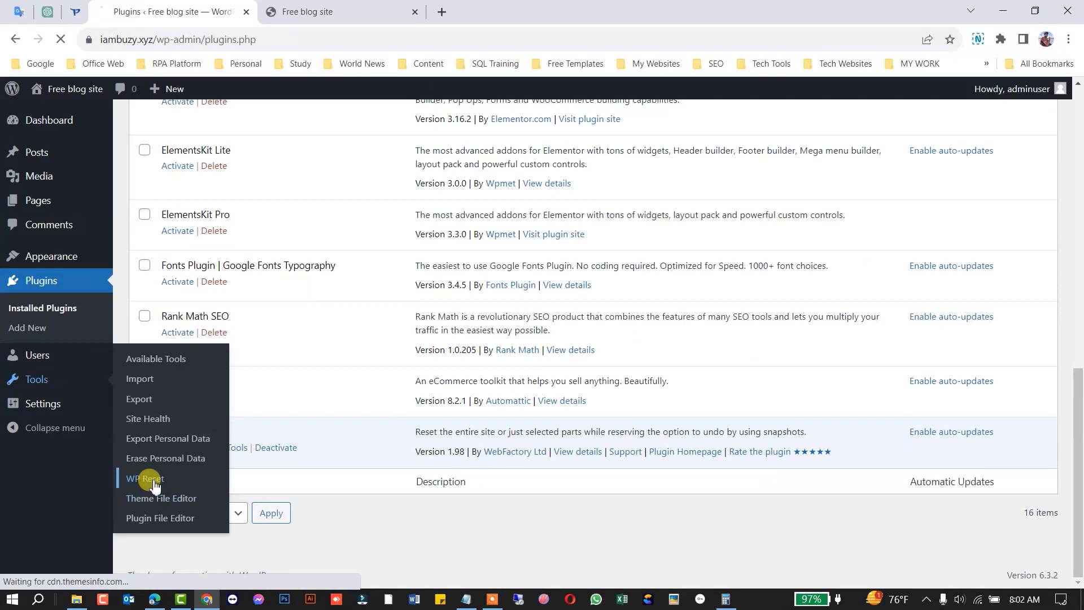
Open WP Reset and start typing 'rese' into the reset confirmation field
click(153, 479)
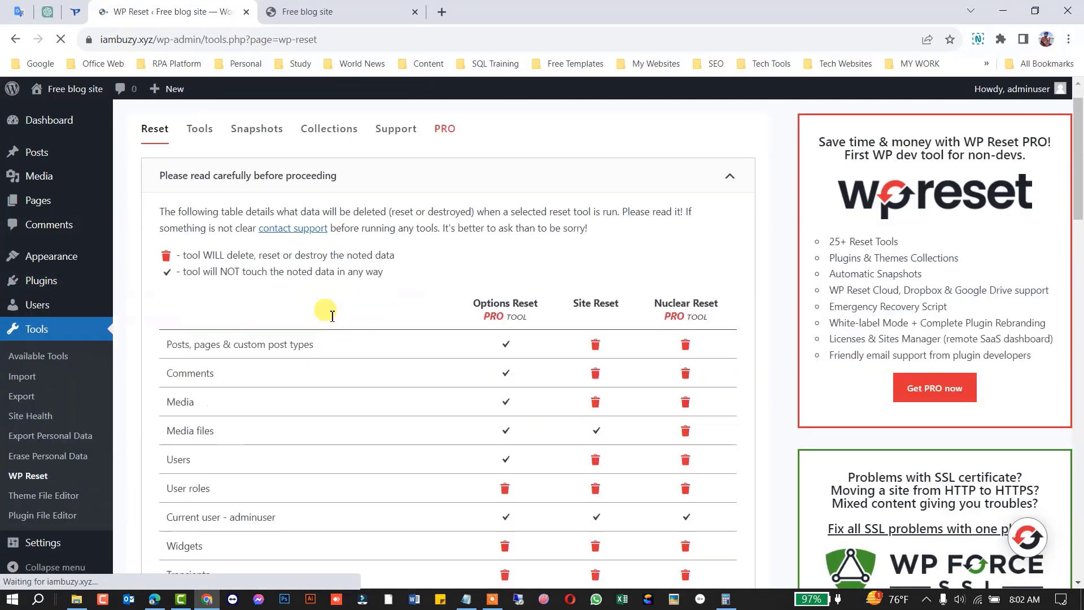
scroll(302, 355, down, 10)
scroll(295, 366, down, 3)
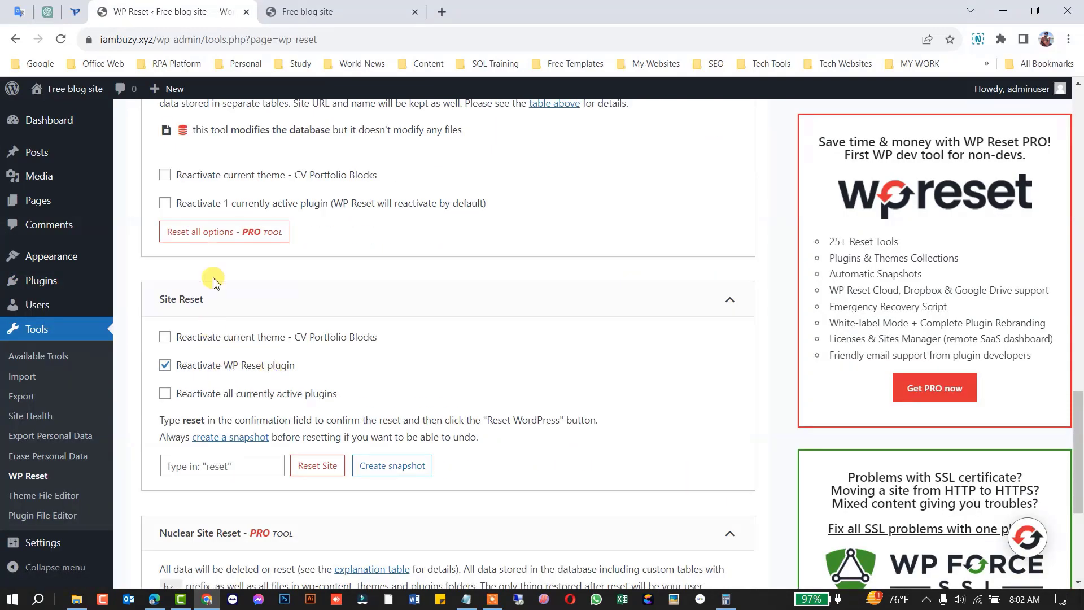
click(233, 468)
text(res)
text(e)
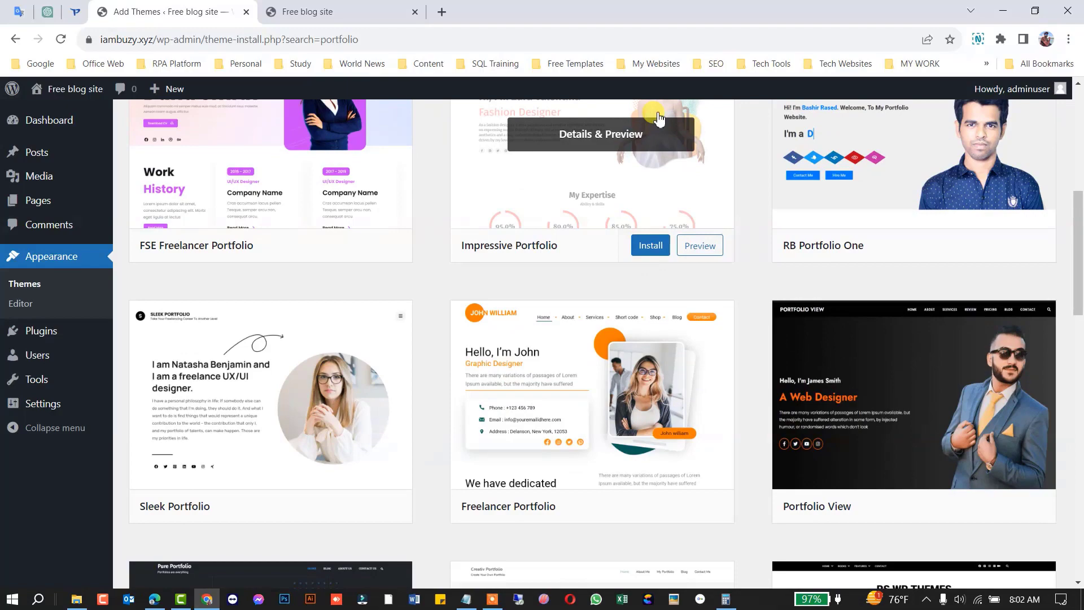
scroll(659, 118, down, 9)
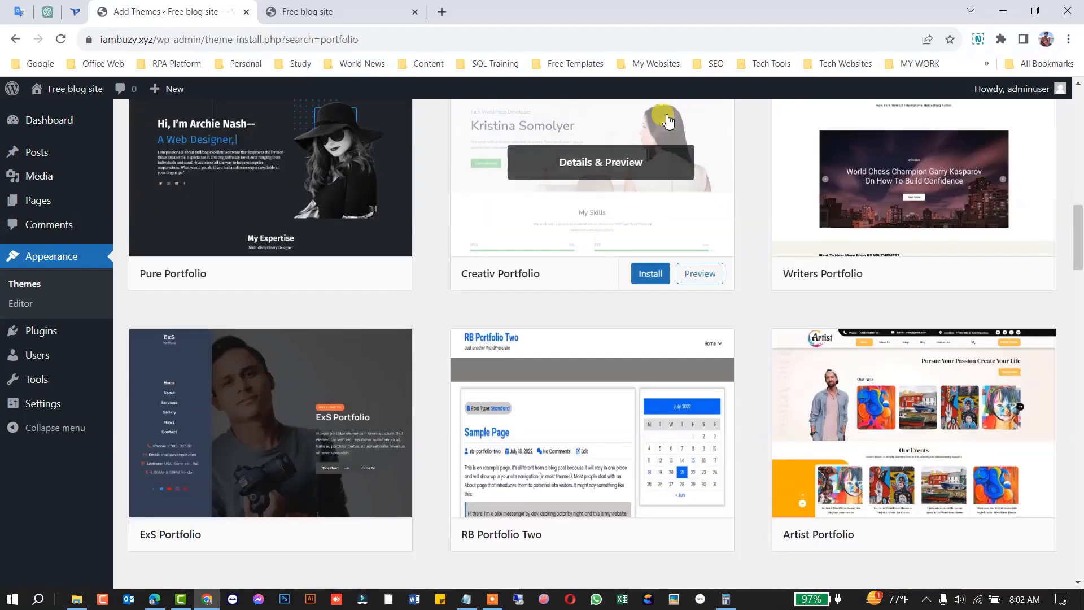